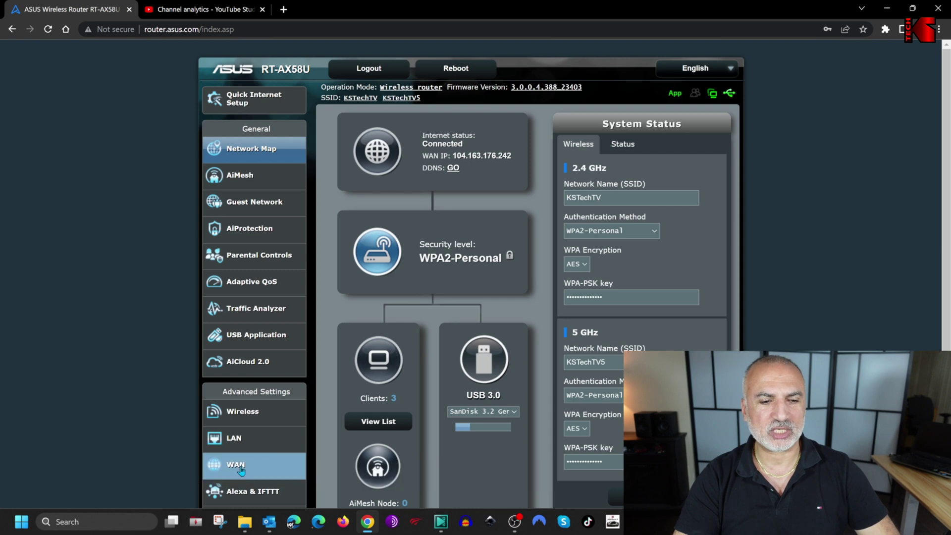
Enable the DDNS client in the router's WAN settings and enter kstech1971 as the host name under asuscomm.com
click(237, 465)
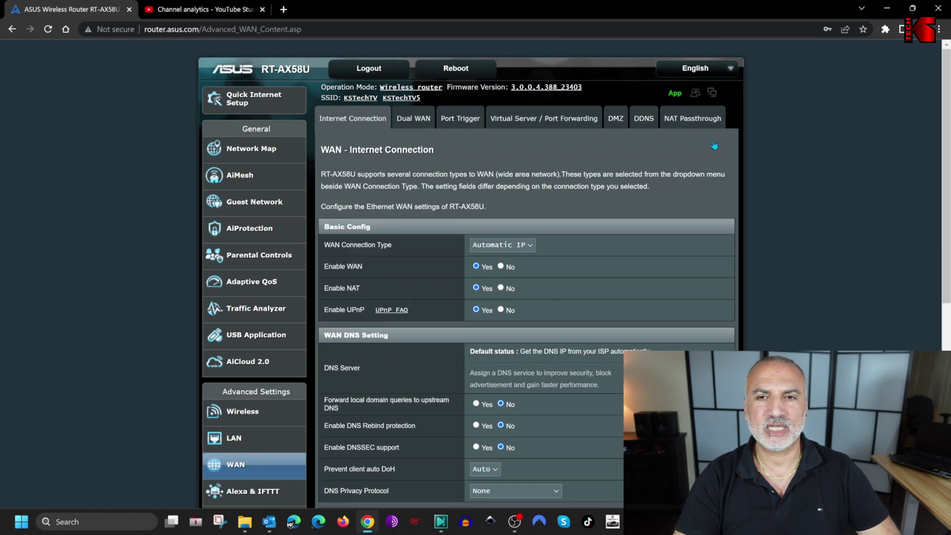
click(643, 120)
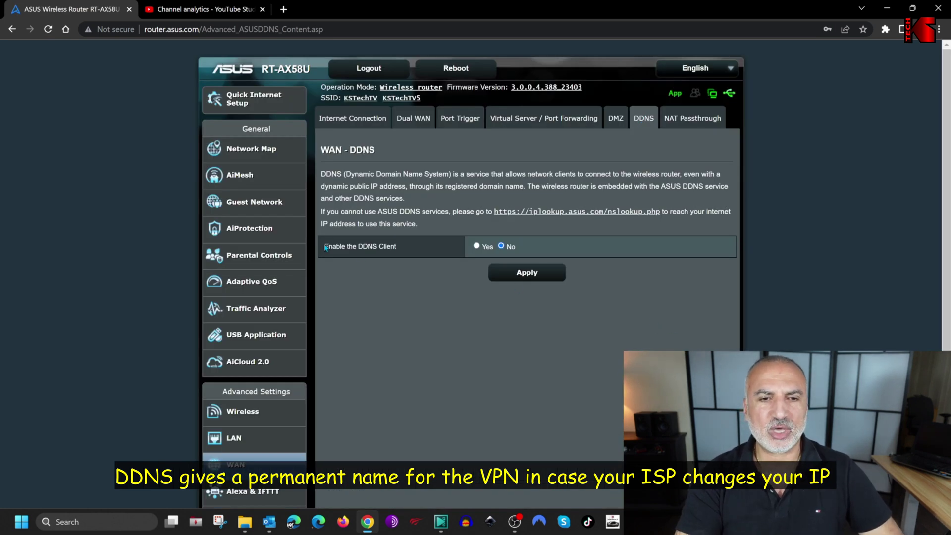
click(477, 246)
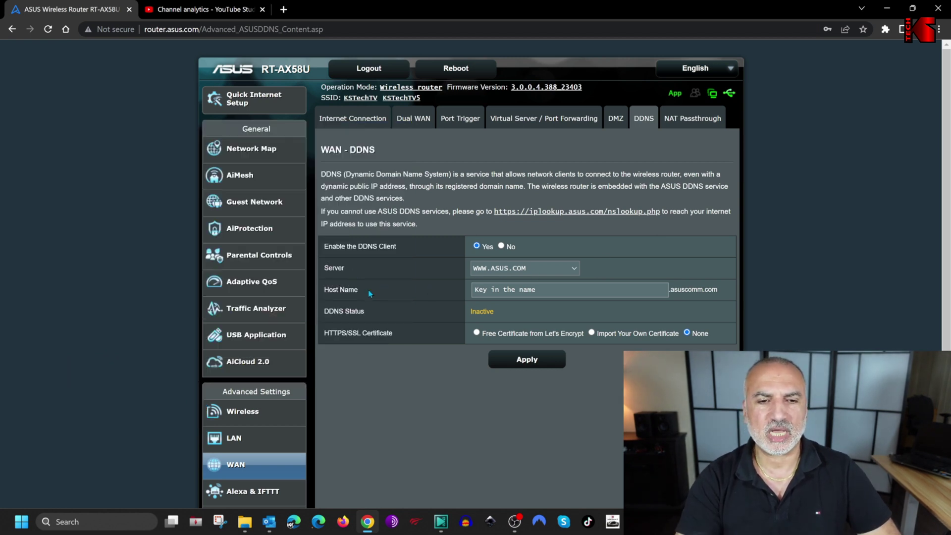
click(550, 291)
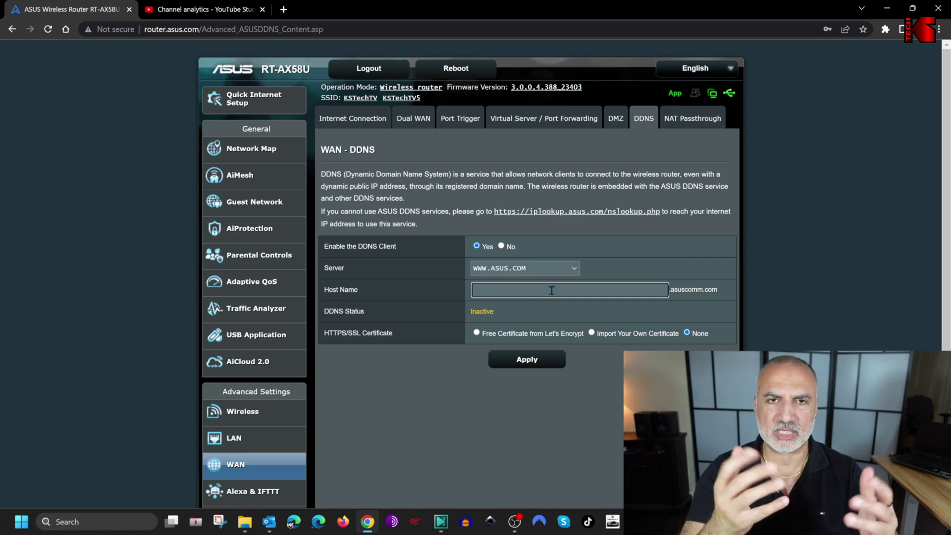
text(kstech19)
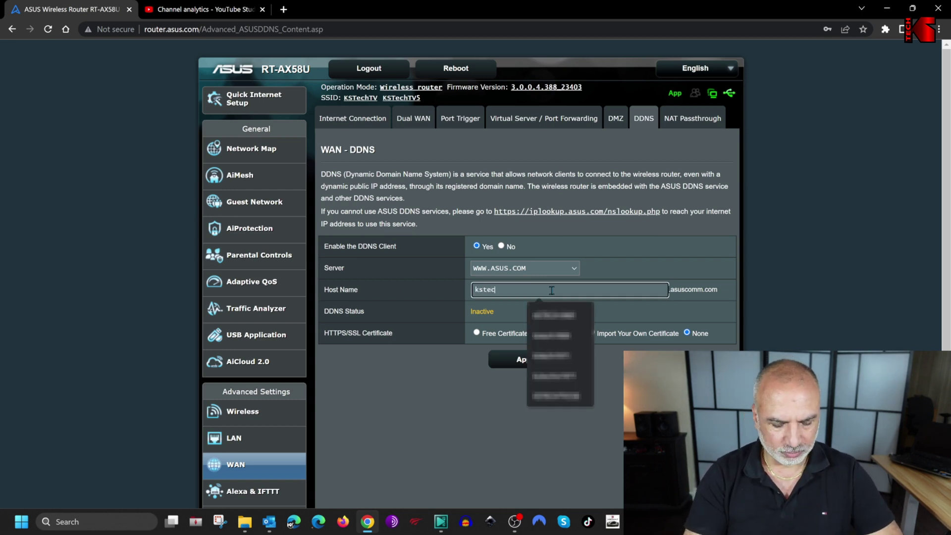
text(71)
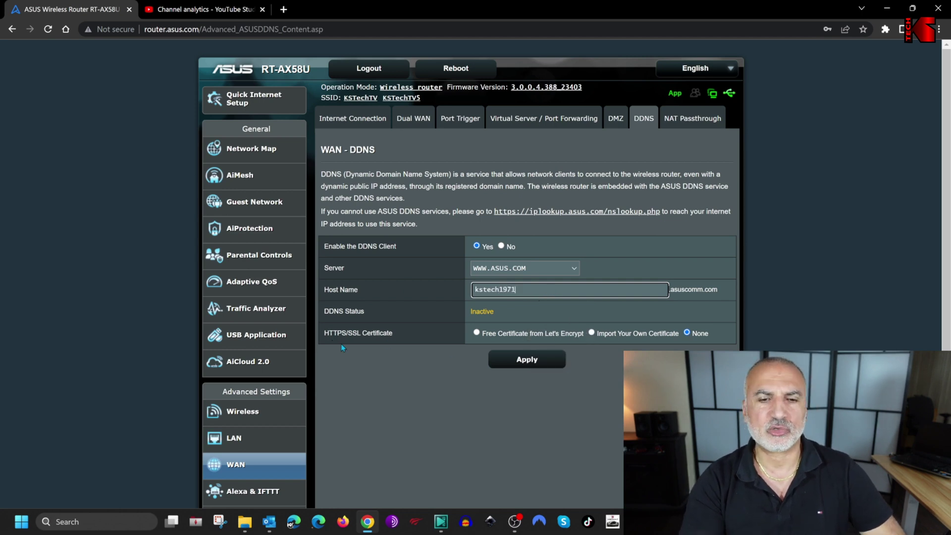
Choose the free Let's Encrypt certificate for HTTPS/SSL, apply the DDNS settings and dismiss the registration notice
click(486, 334)
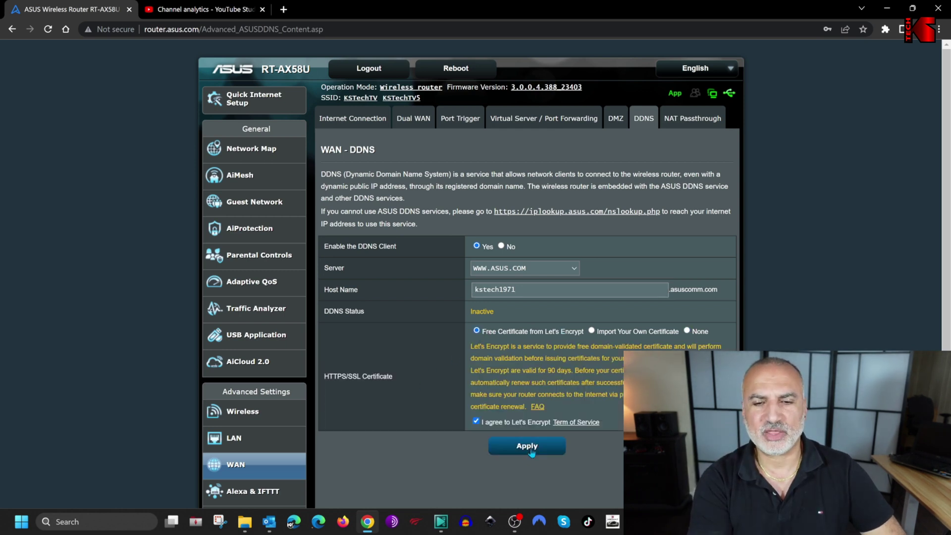
click(528, 446)
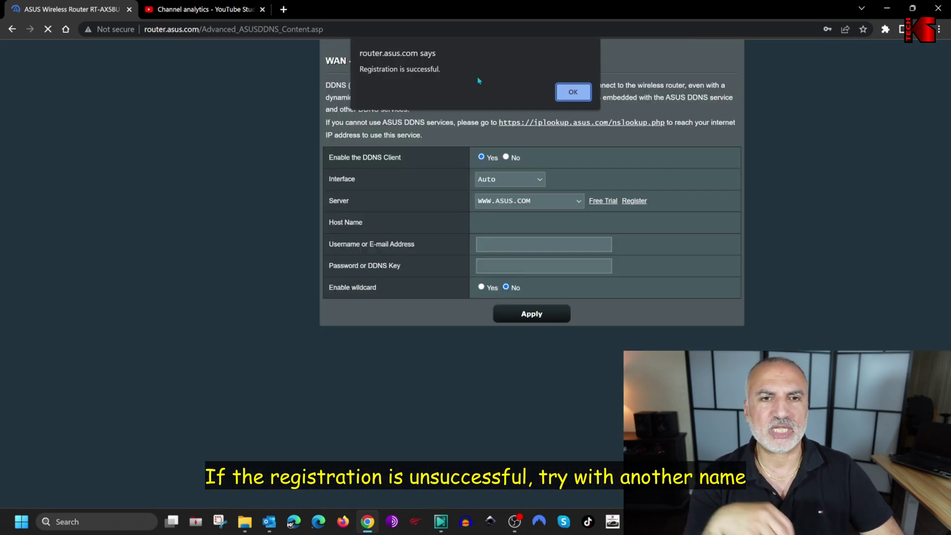
drag(442, 70, 356, 71)
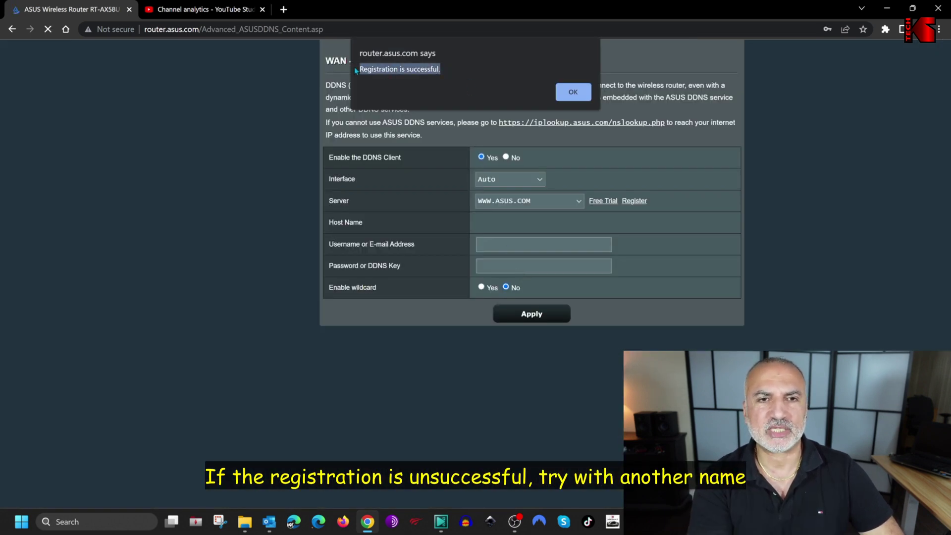
click(571, 92)
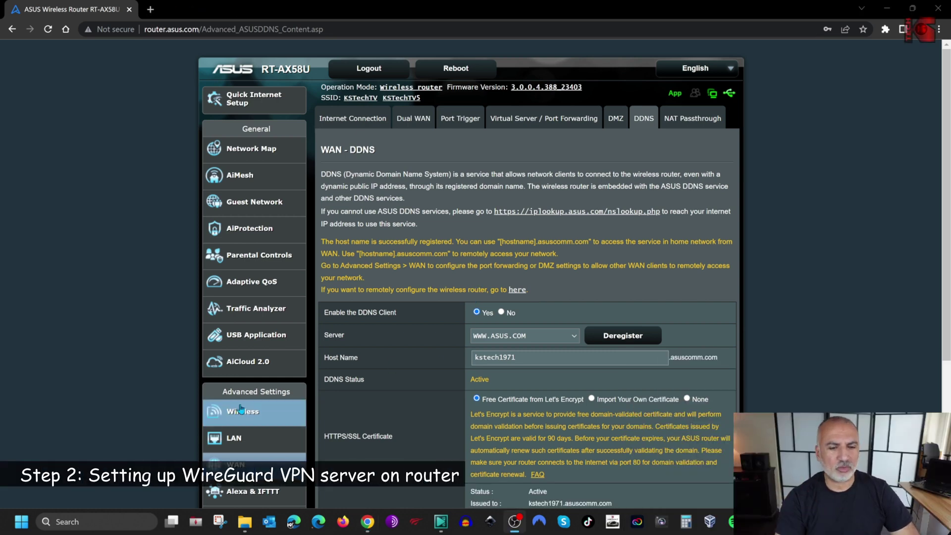
Turn on the WireGuard VPN server in the router's VPN settings
scroll(231, 436, down, 3)
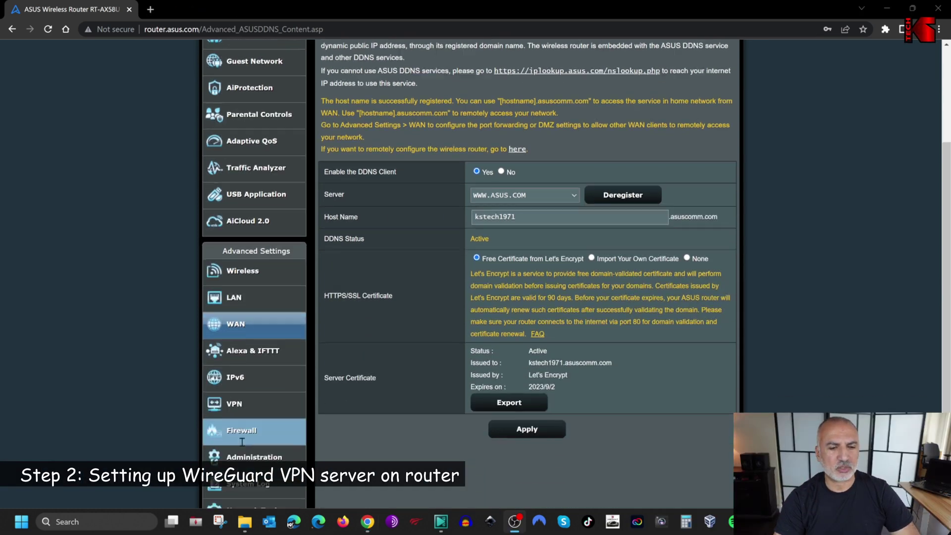
click(231, 383)
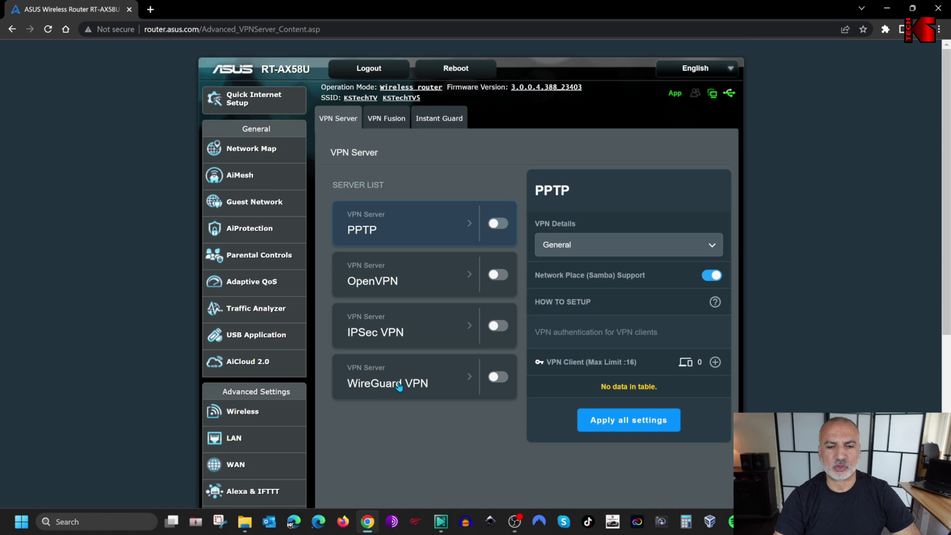
click(495, 378)
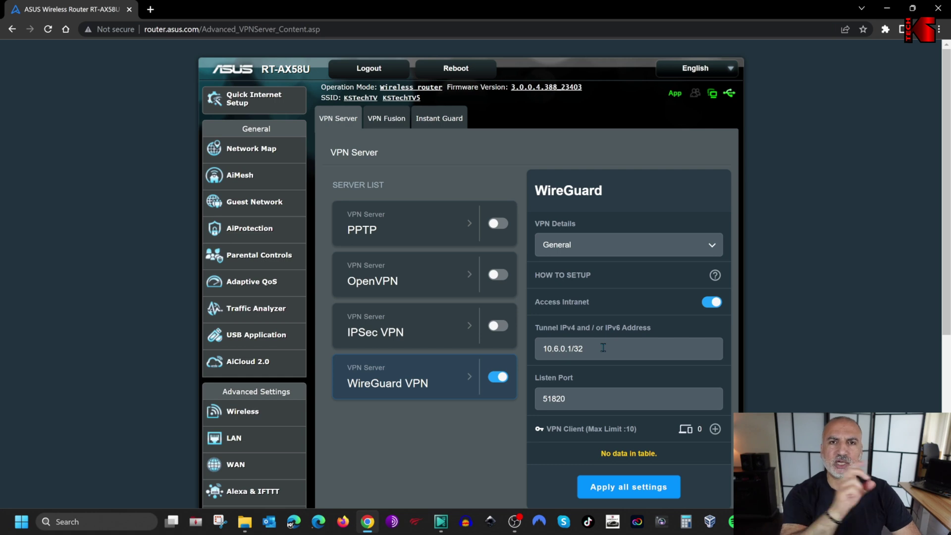
Enable the pre-shared key in the WireGuard server's advanced settings and apply all settings
scroll(603, 348, down, 2)
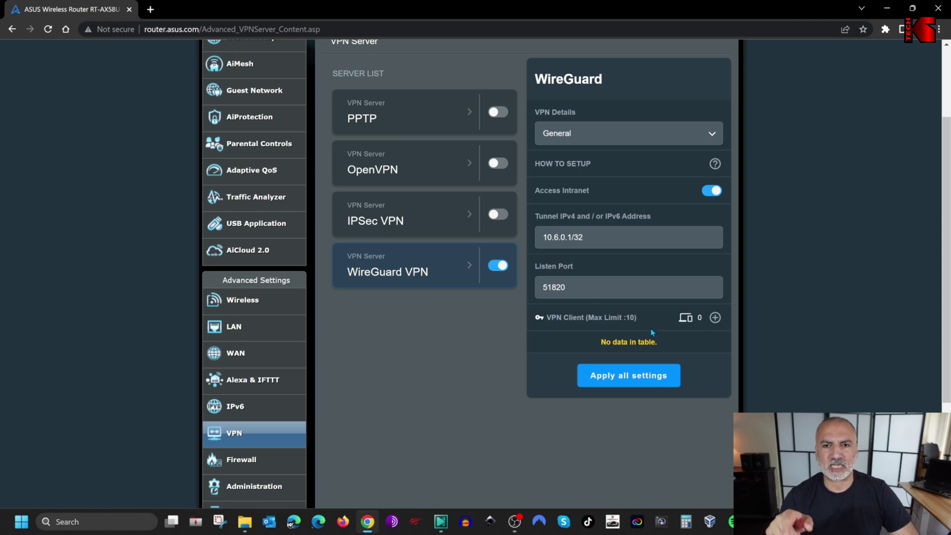
scroll(652, 332, up, 3)
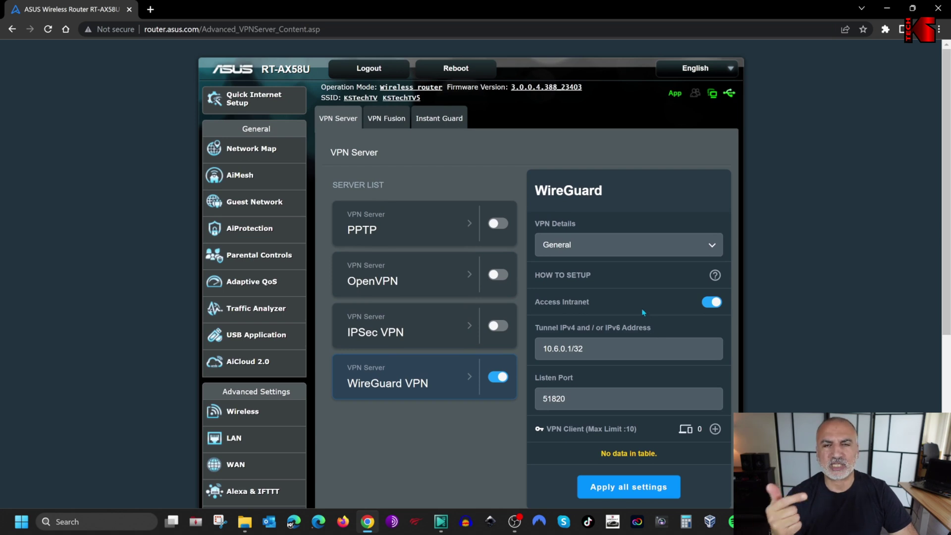
click(712, 244)
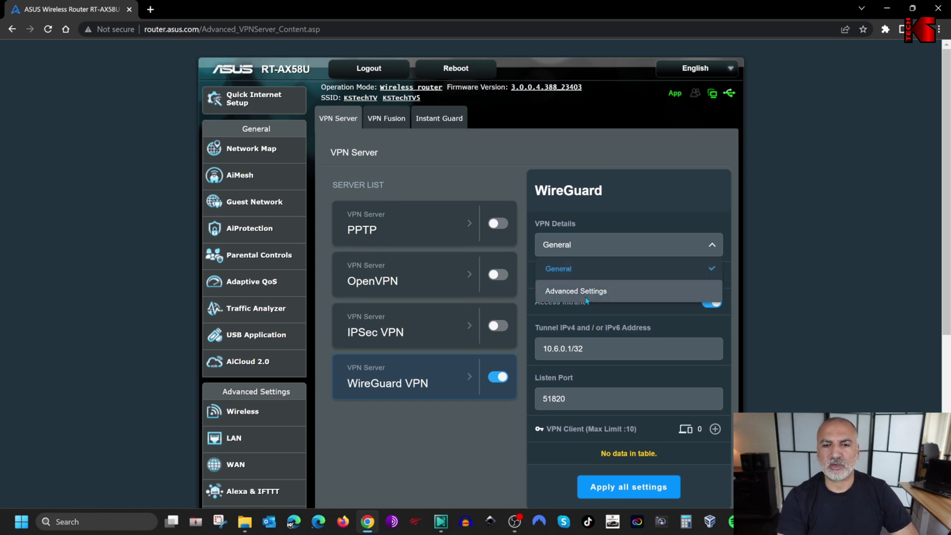
click(575, 293)
scroll(610, 299, down, 3)
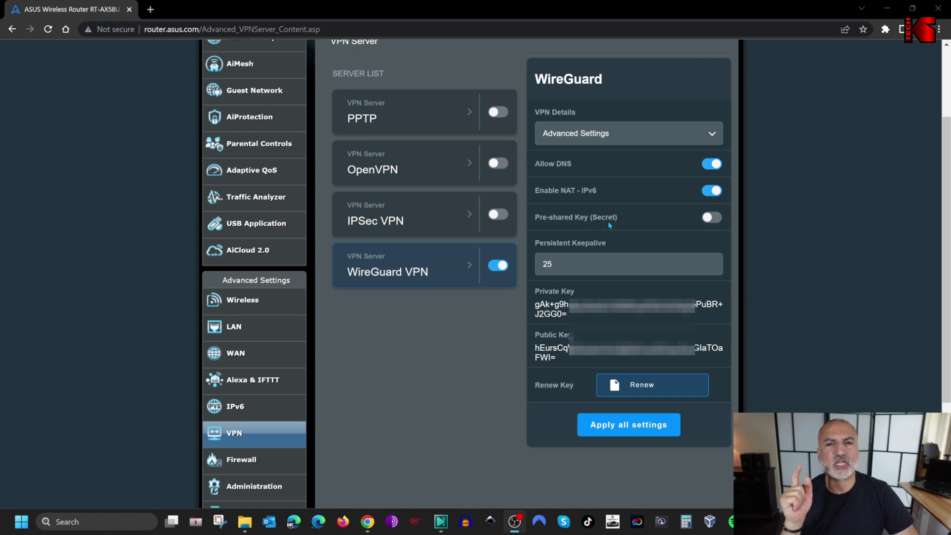
click(707, 220)
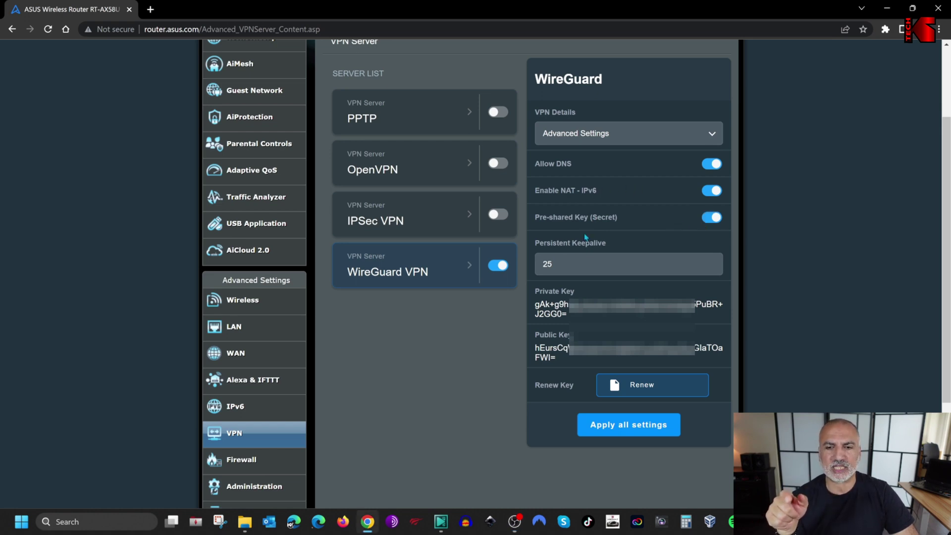
click(625, 428)
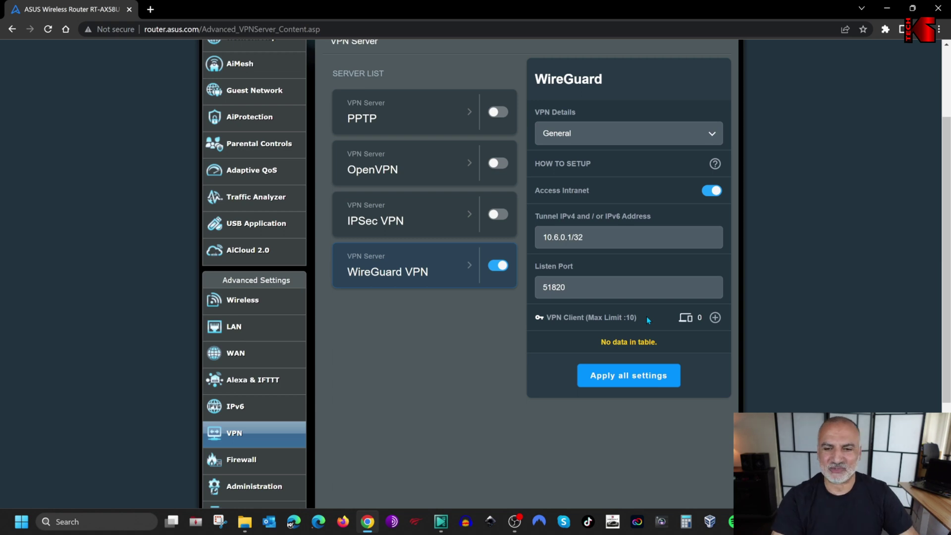
Add a WireGuard VPN client named Phone, expand its site-to-site settings, then apply and enable it
click(715, 318)
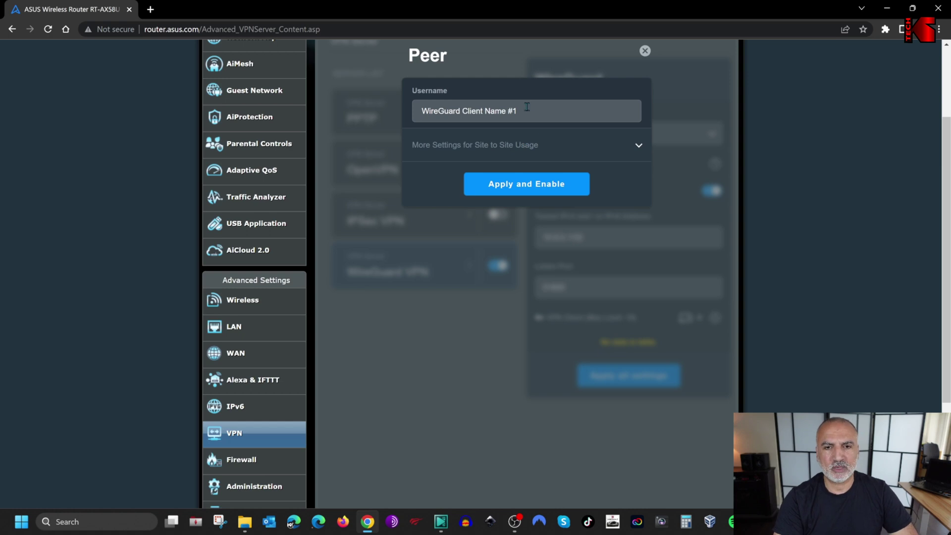
drag(527, 109, 409, 105)
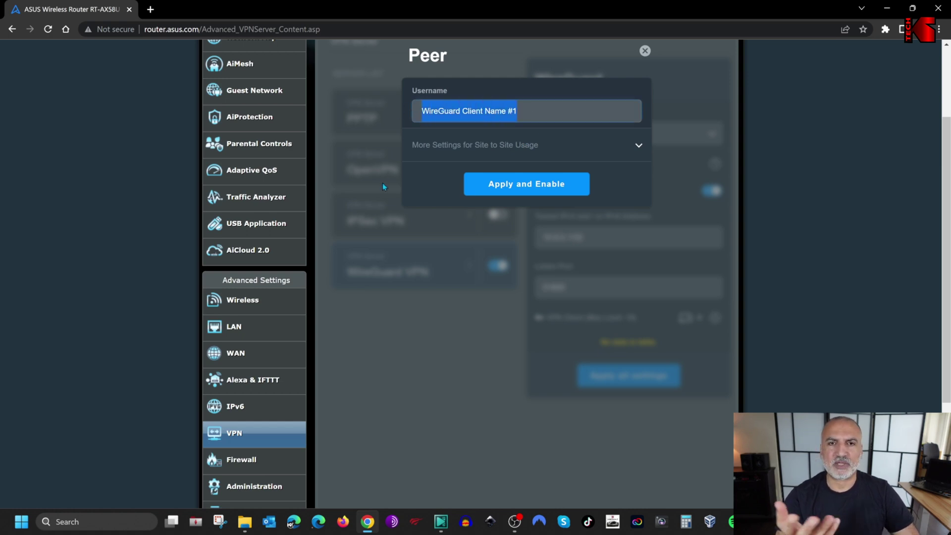
text(Phone)
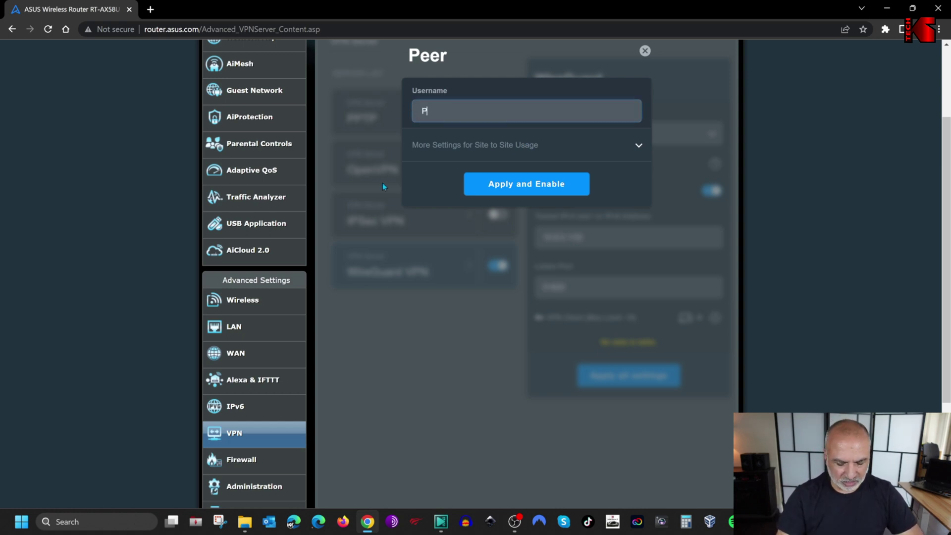
click(639, 146)
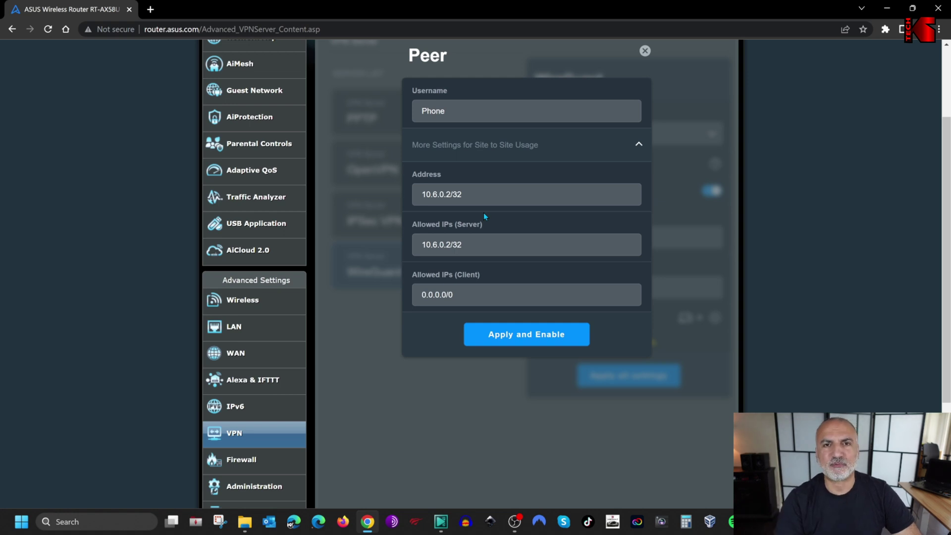
click(524, 337)
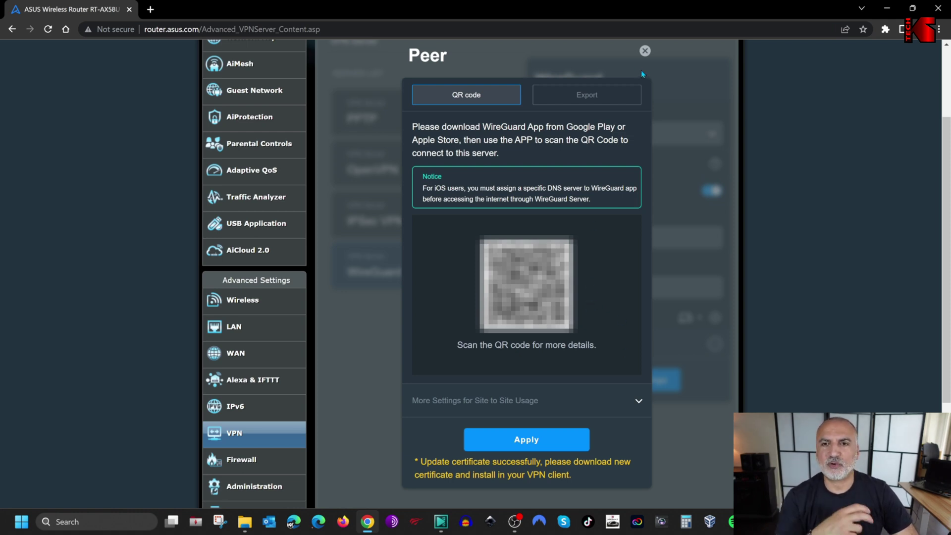
click(645, 51)
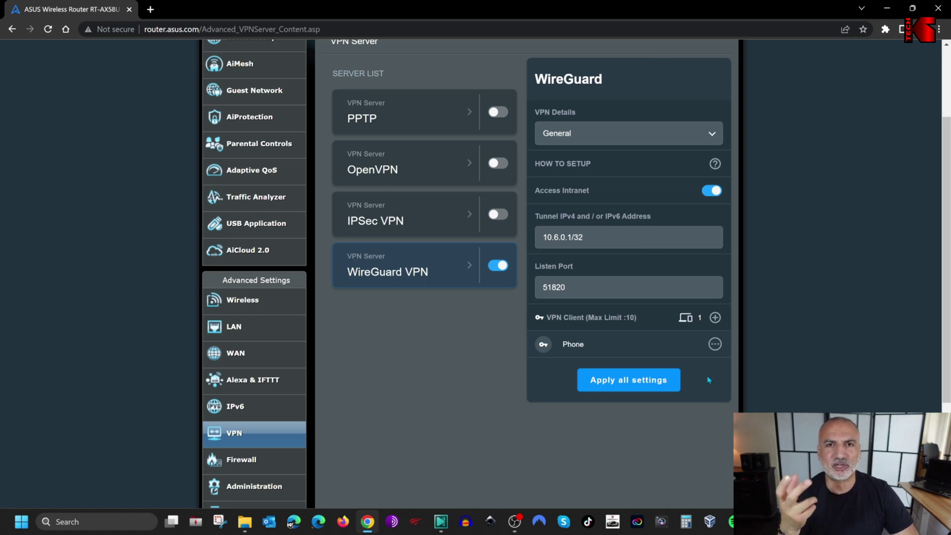
Add a second WireGuard VPN client named Win11 and apply it
click(715, 317)
text(Win11)
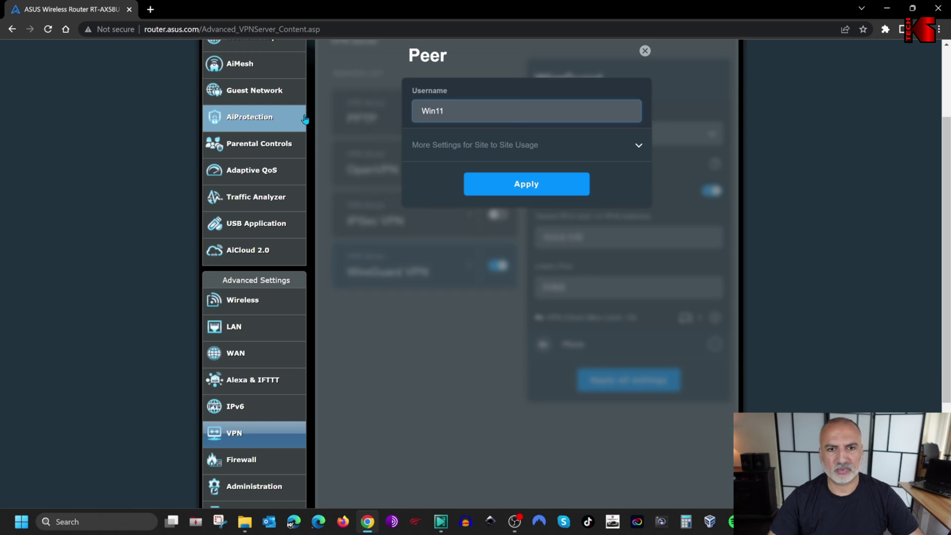
click(526, 188)
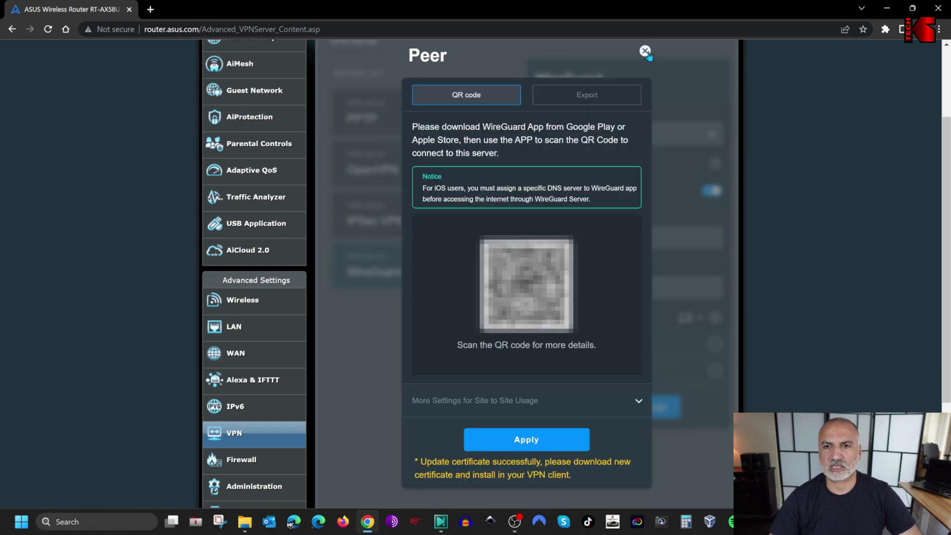
click(645, 51)
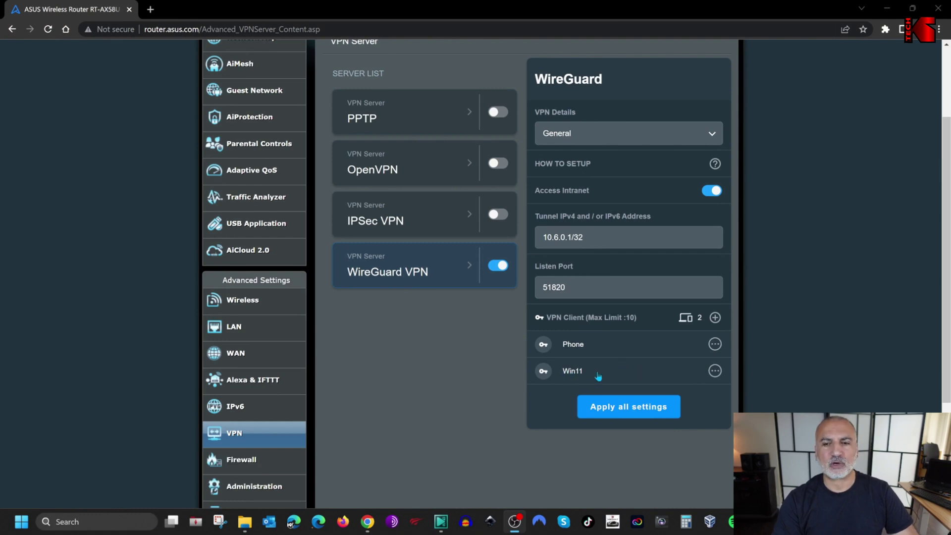
Export the Win11 client's configuration and save it as wgs_client.conf on the TopeSel 256 (G:) drive
click(717, 373)
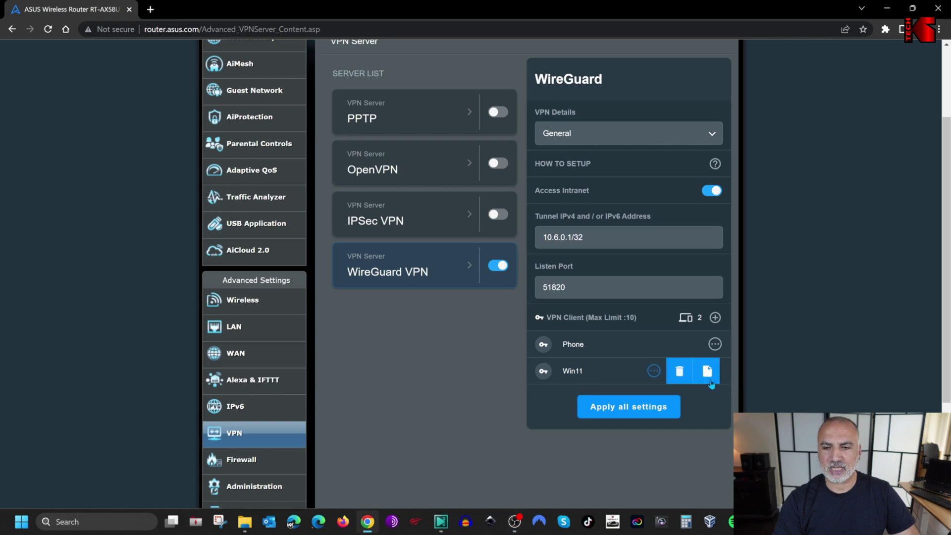
click(706, 373)
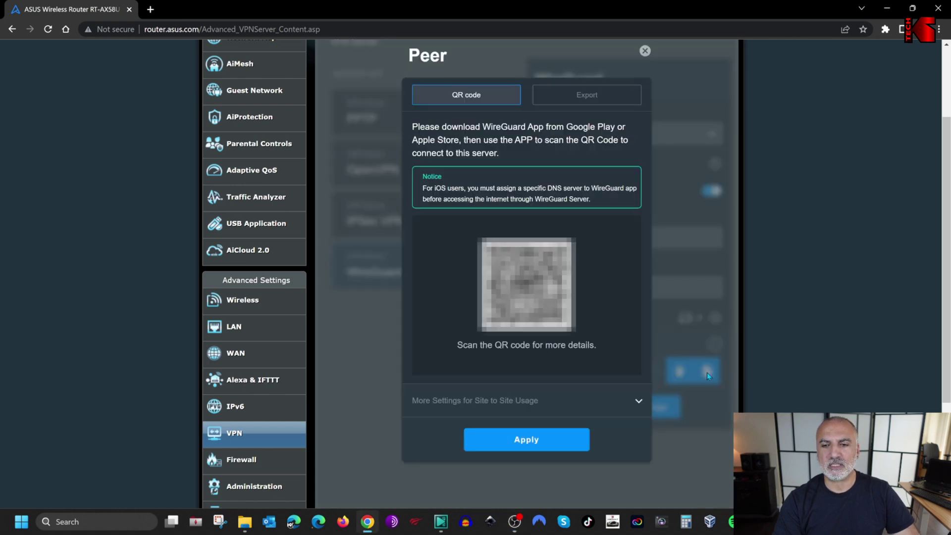
click(589, 97)
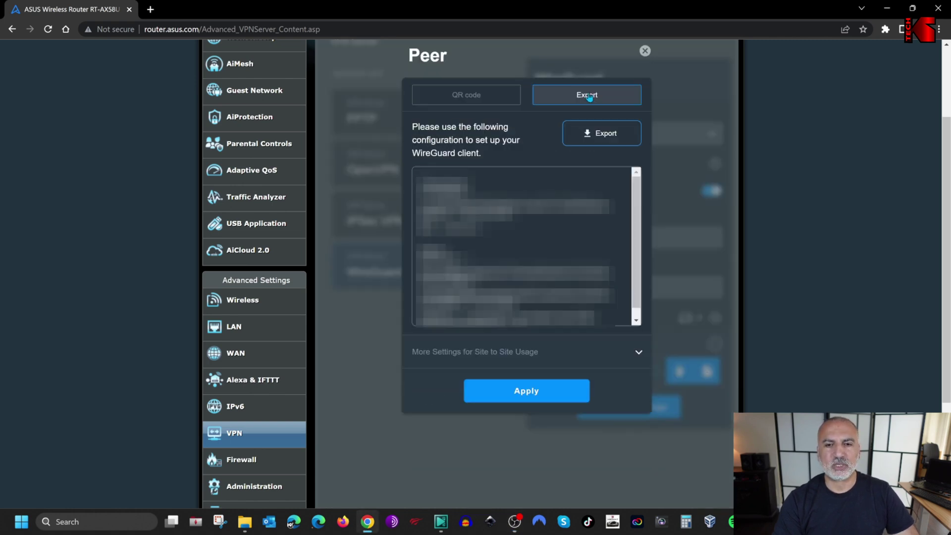
click(599, 133)
scroll(272, 286, down, 5)
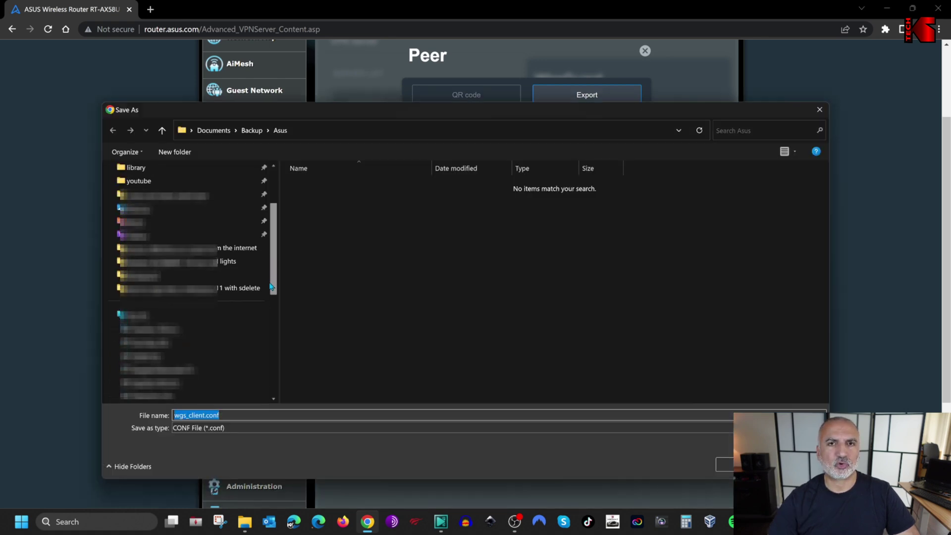
scroll(272, 287, down, 3)
click(168, 327)
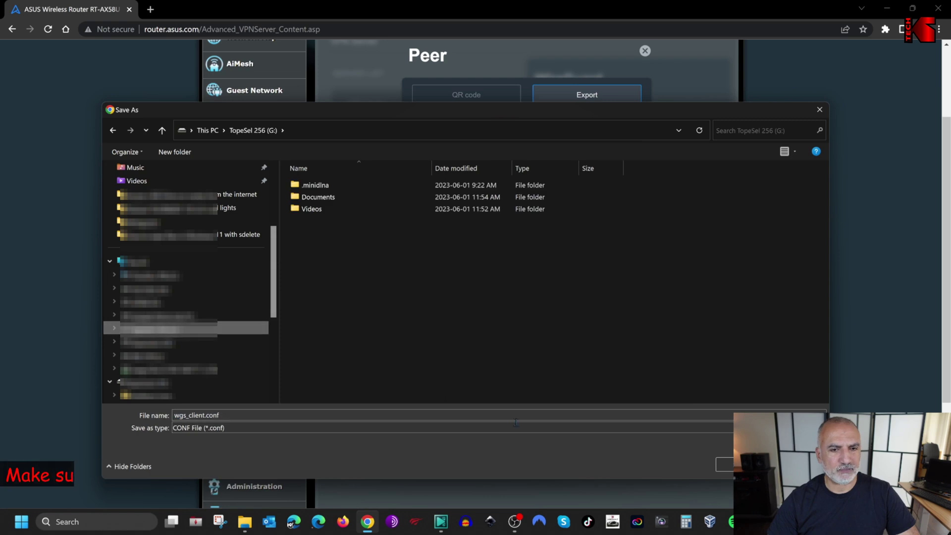
click(723, 464)
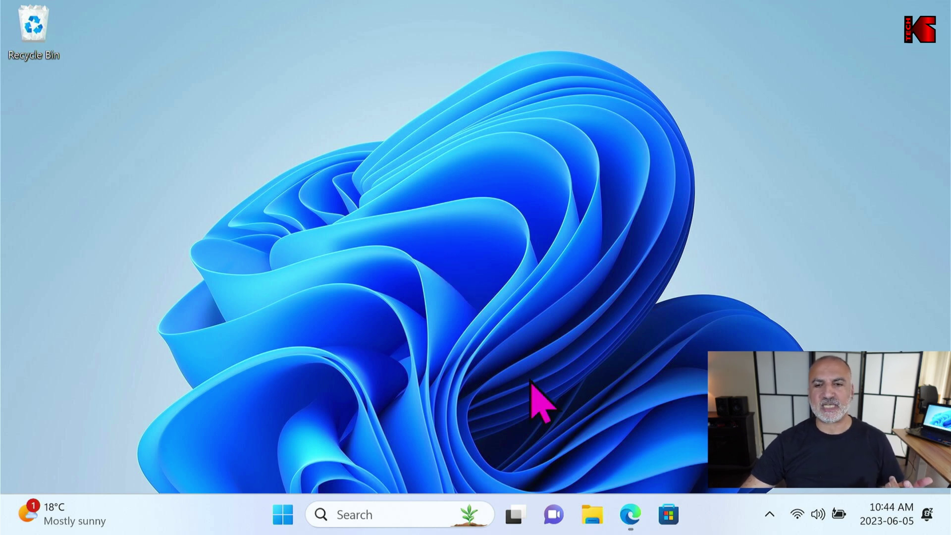
mouse_move(636, 514)
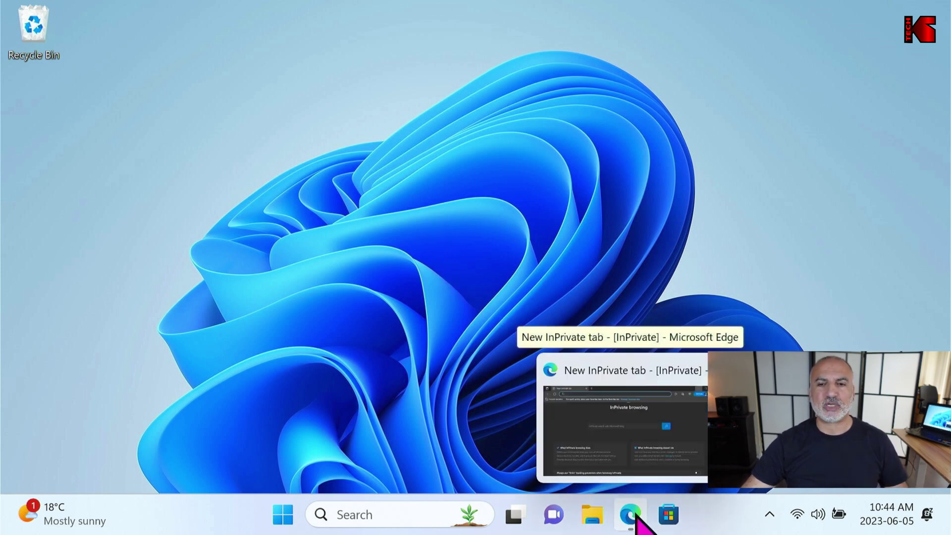
click(636, 515)
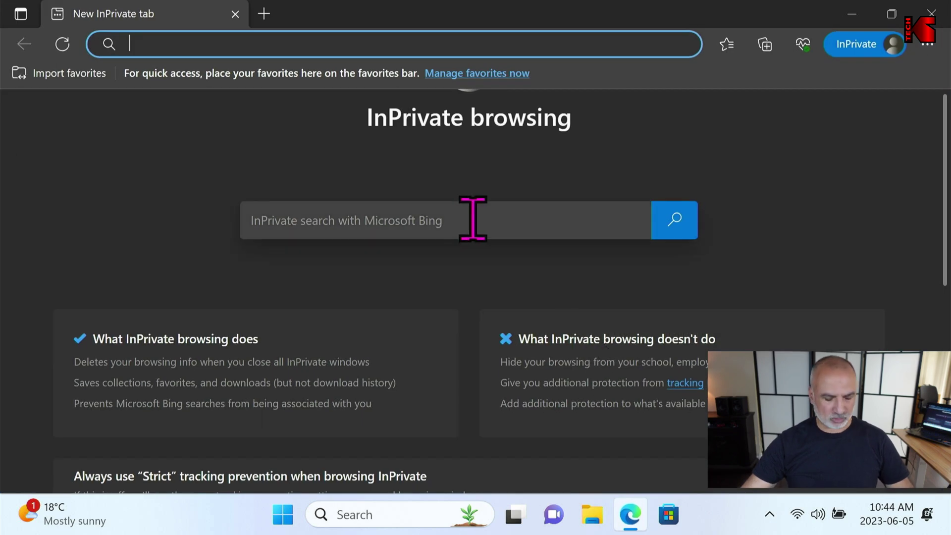
text(https://www.wireguard.com)
key(Return)
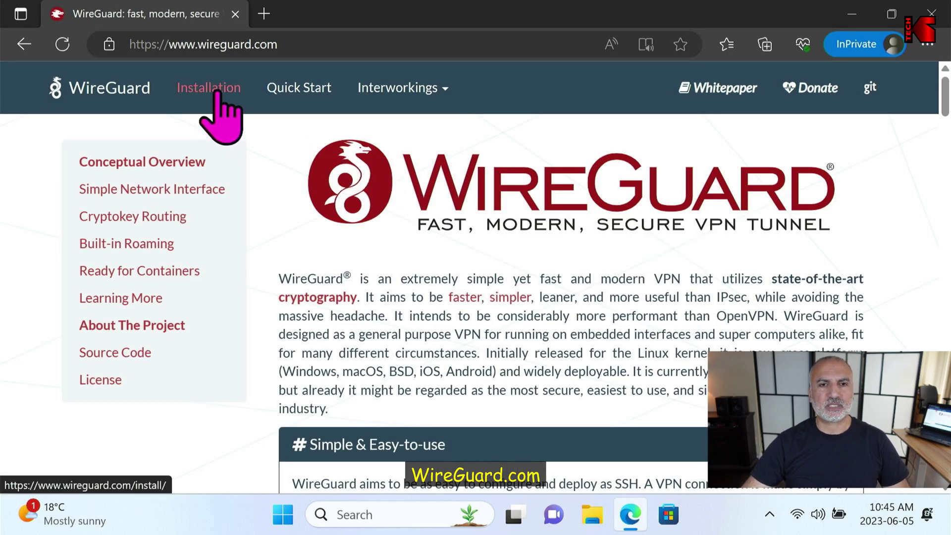
click(210, 88)
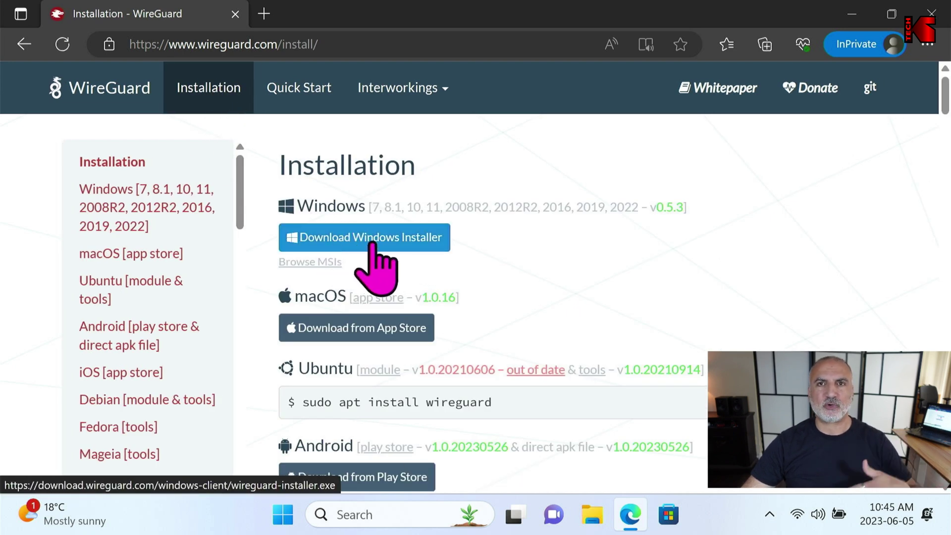
click(372, 240)
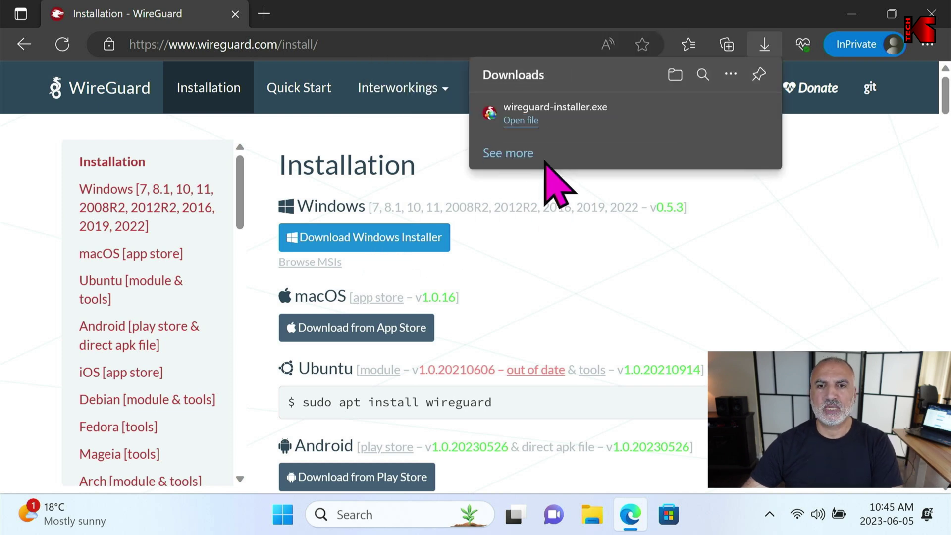
click(514, 120)
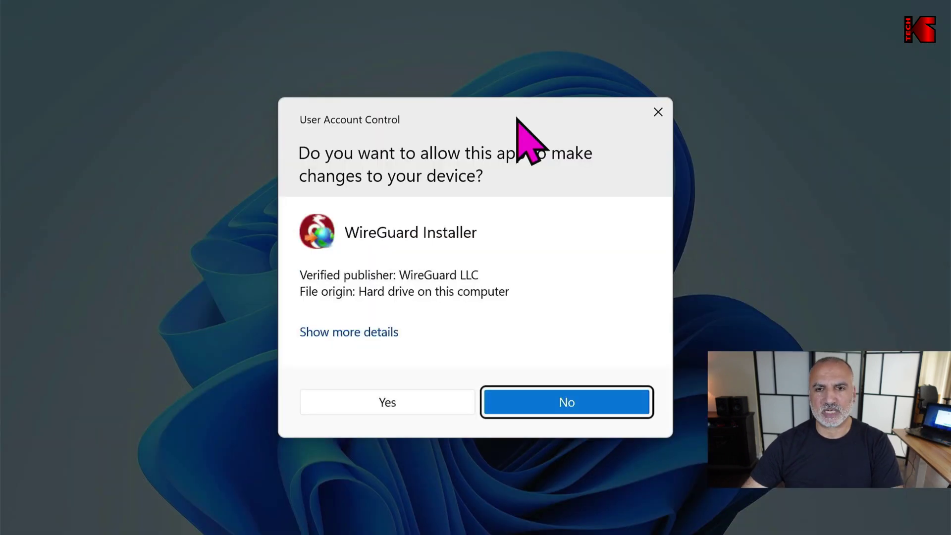
click(390, 406)
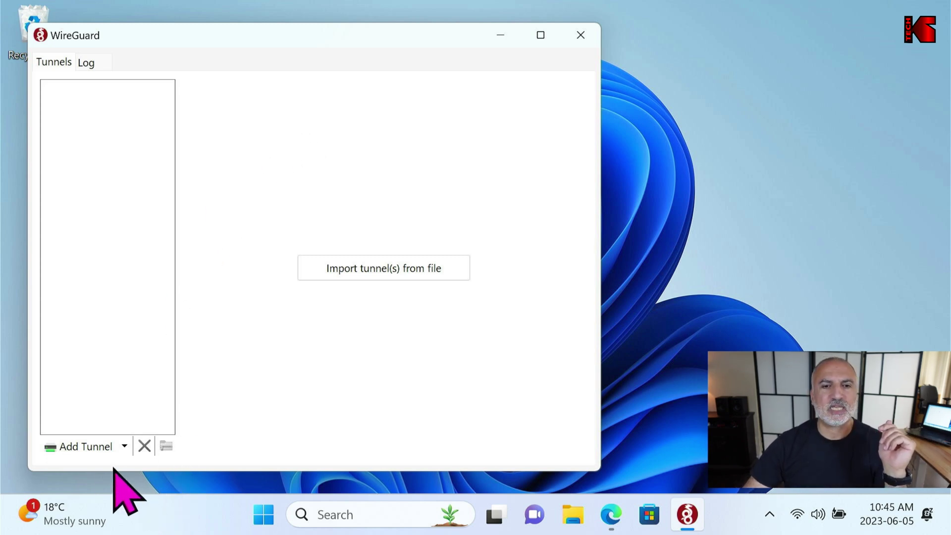
Import the tunnel file wgs_client.conf from the TopeSel 256 (D:) drive into WireGuard and activate the tunnel
click(88, 448)
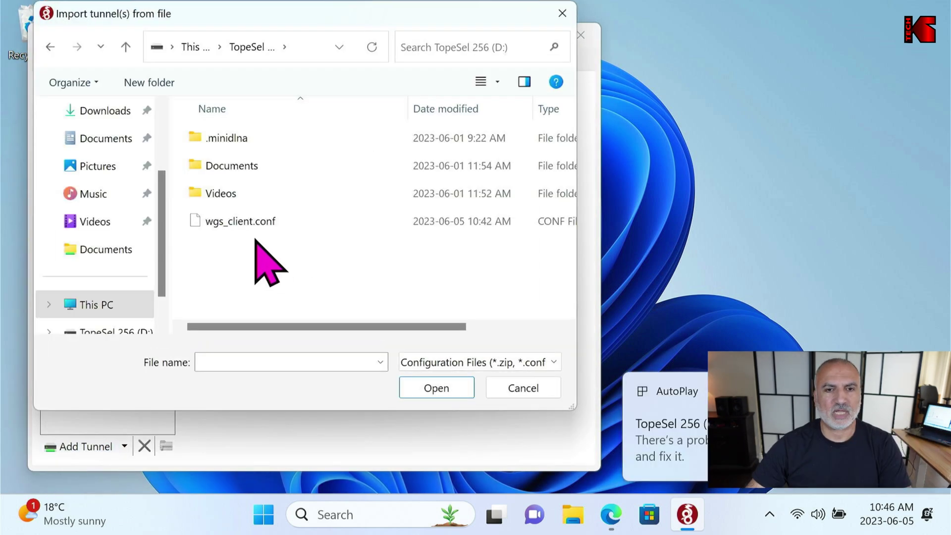
click(245, 224)
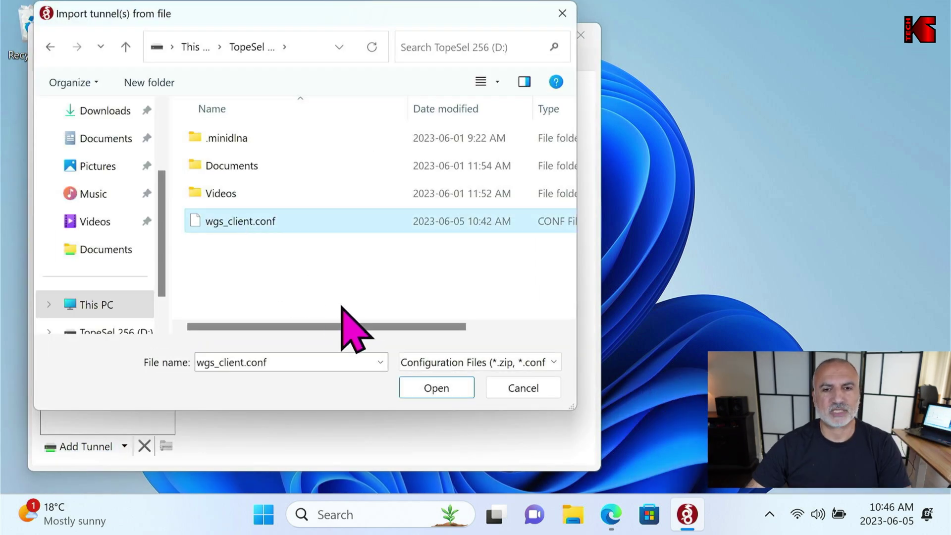
click(418, 386)
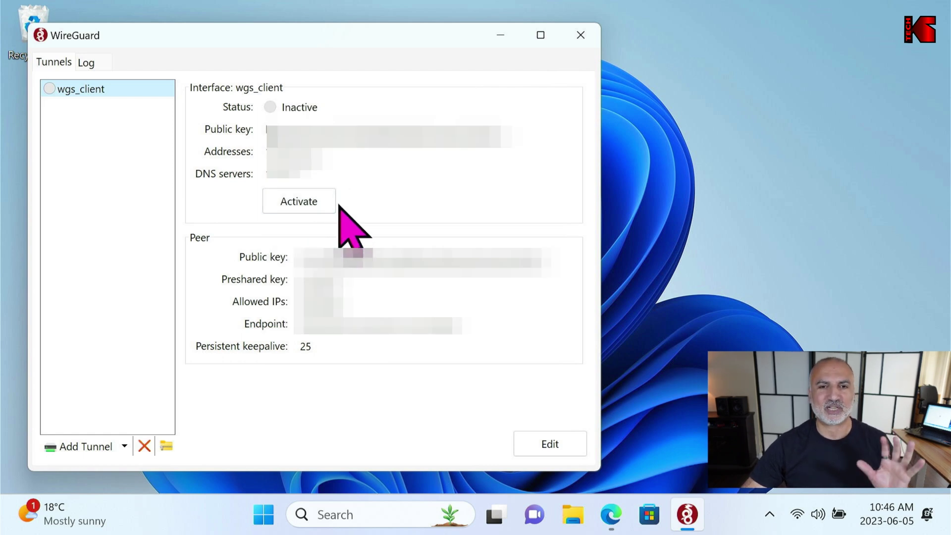
click(303, 208)
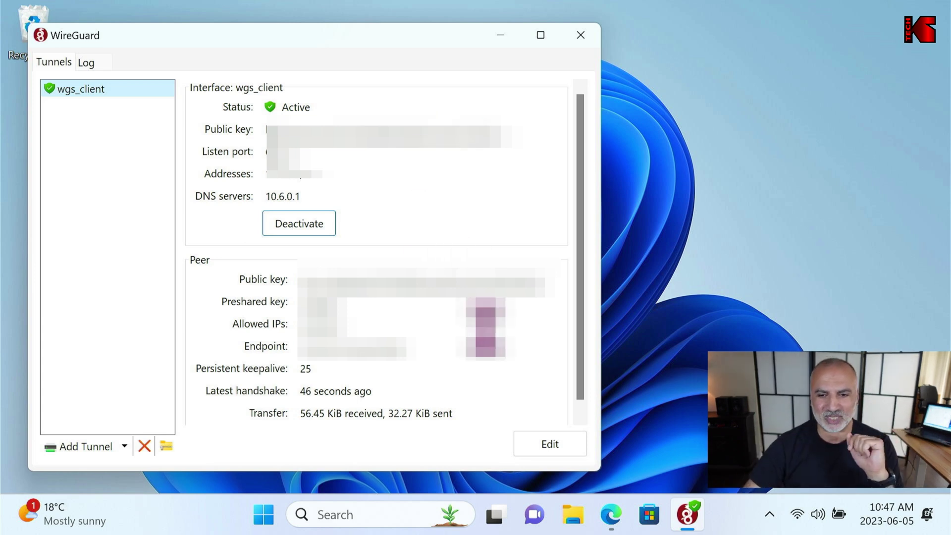
Switch to Edge and open whatismyip.com in a new tab to check the public IP address and location
key(alt+Tab)
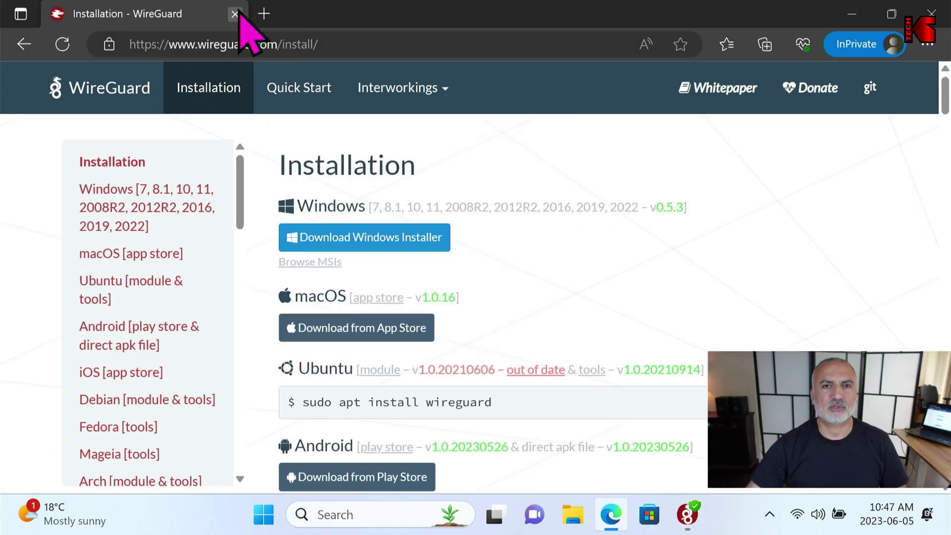
click(264, 14)
text(whati)
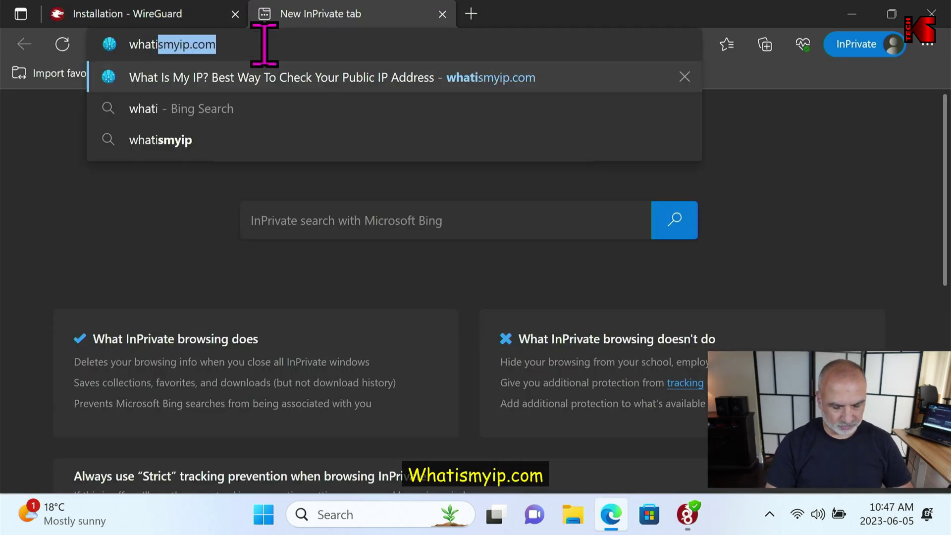
key(Return)
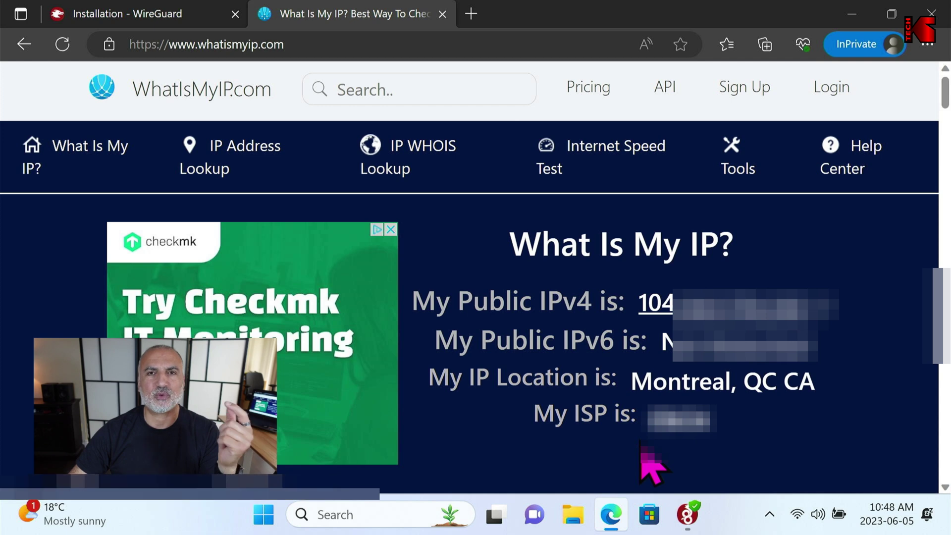
Deactivate the wgs_client tunnel in WireGuard, then reload the whatismyip.com page in Edge to recheck the public IP
click(689, 513)
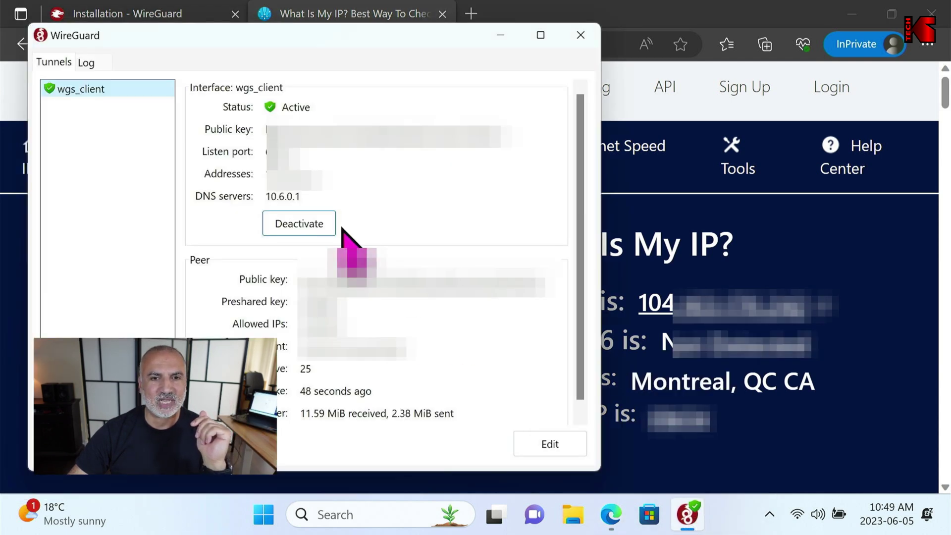
click(295, 229)
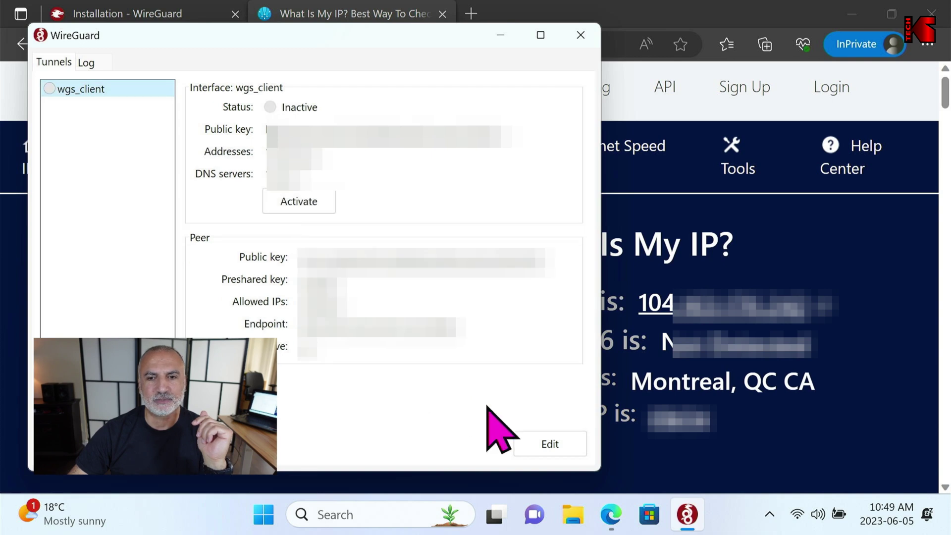
click(503, 36)
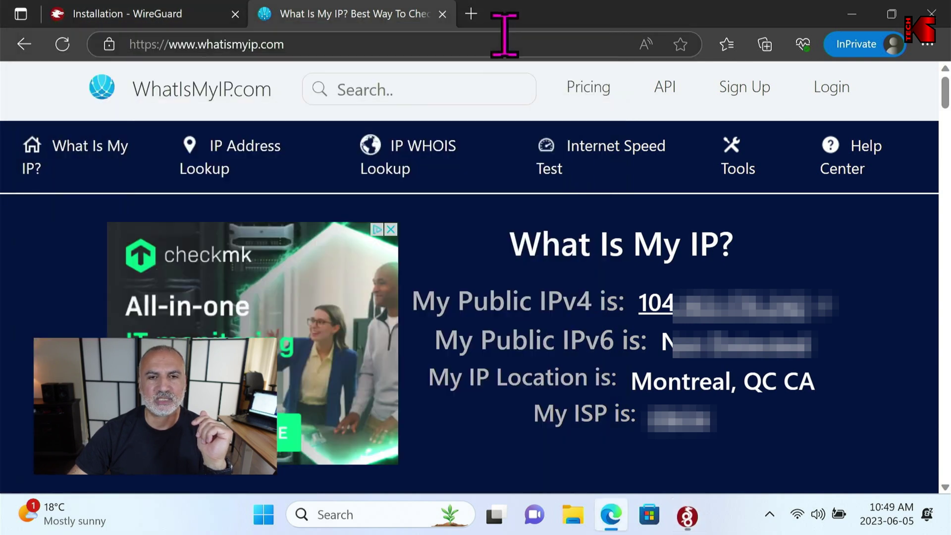
click(63, 45)
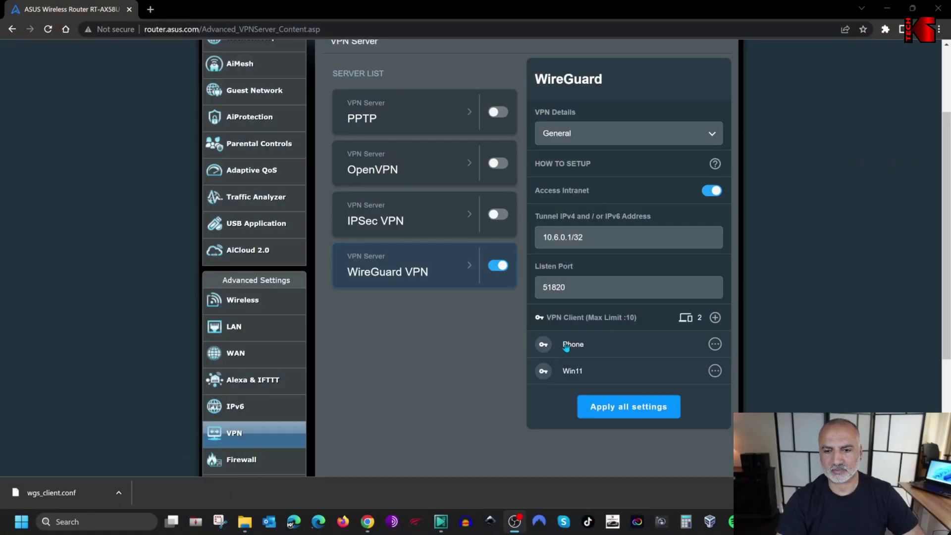
On the ASUS router's WireGuard server page in Chrome, open the Phone client's peer details with the QR code
click(716, 346)
click(707, 346)
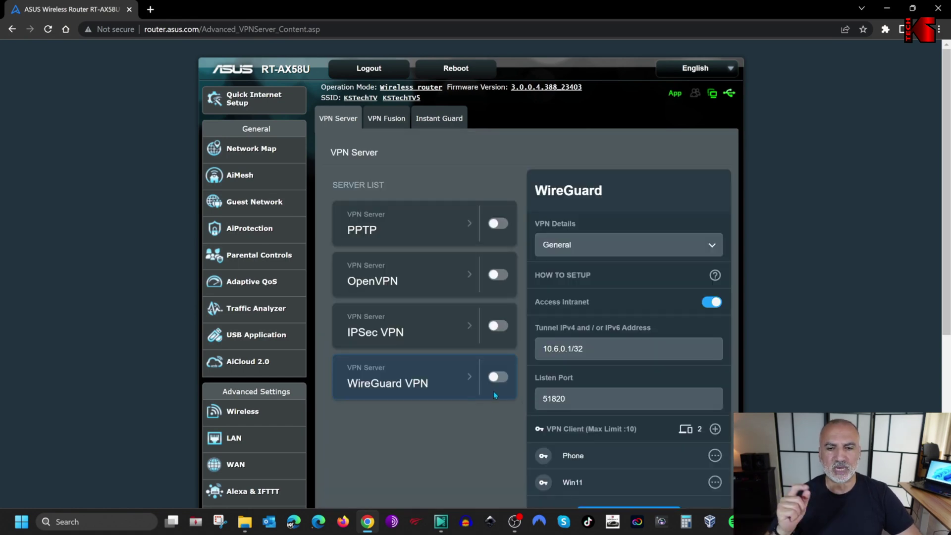
Open the Phone client's peer details, renew its key under the site-to-site settings, apply the change and close the details
scroll(658, 425, down, 2)
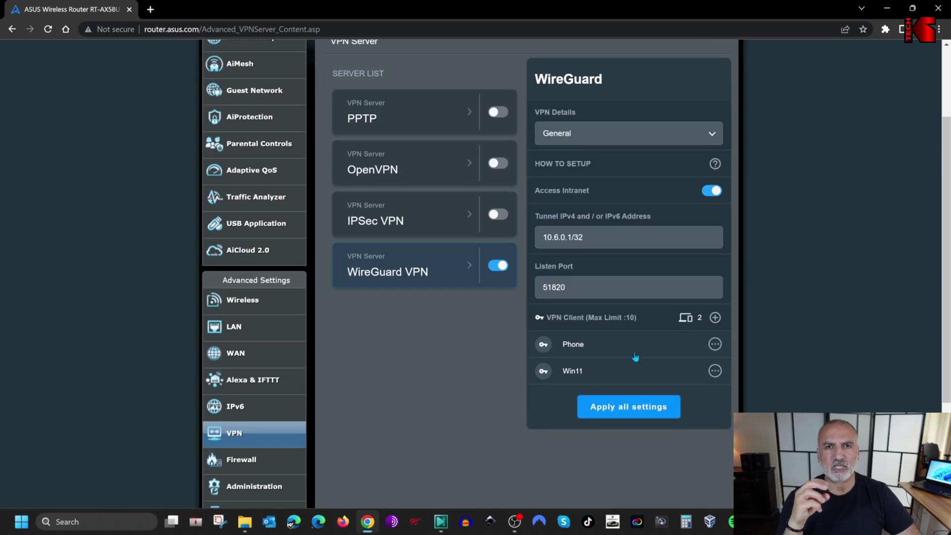
click(714, 344)
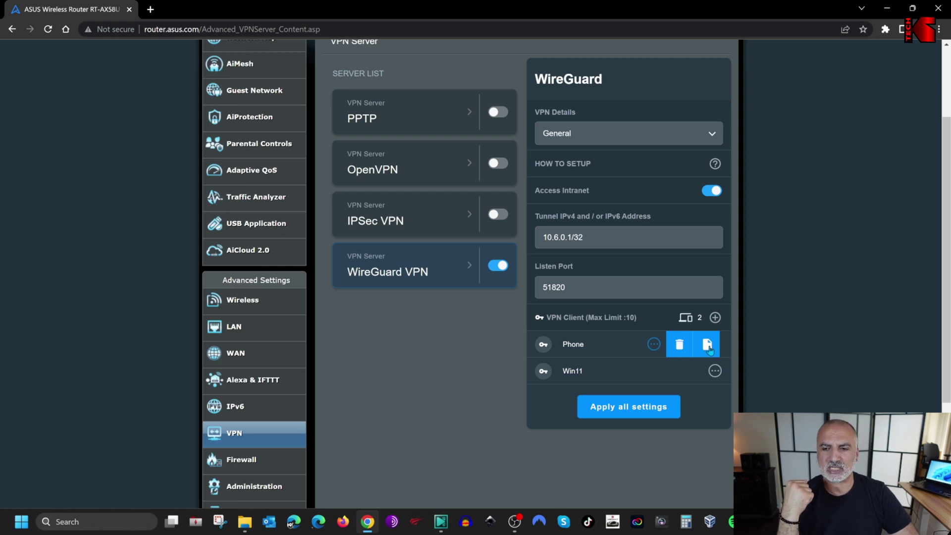
click(708, 347)
scroll(603, 295, down, 1)
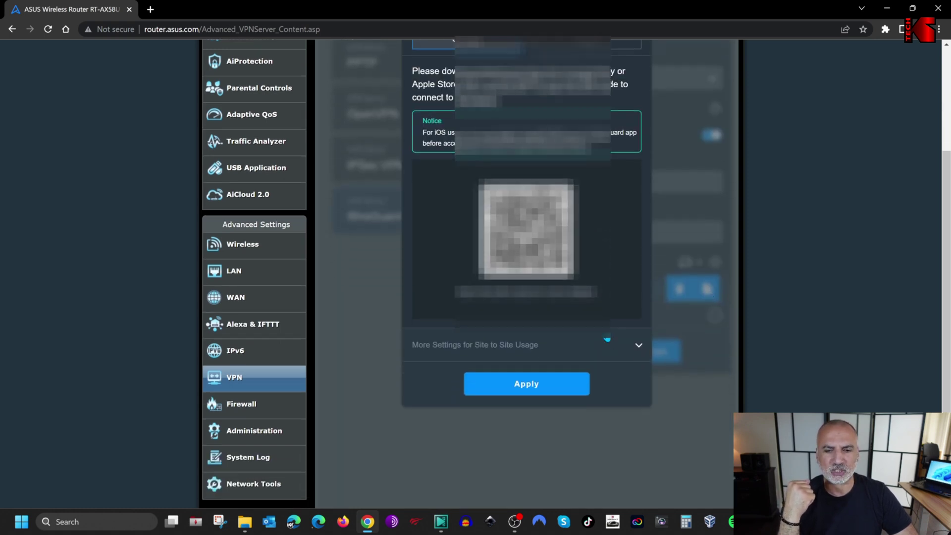
click(639, 347)
scroll(557, 372, down, 1)
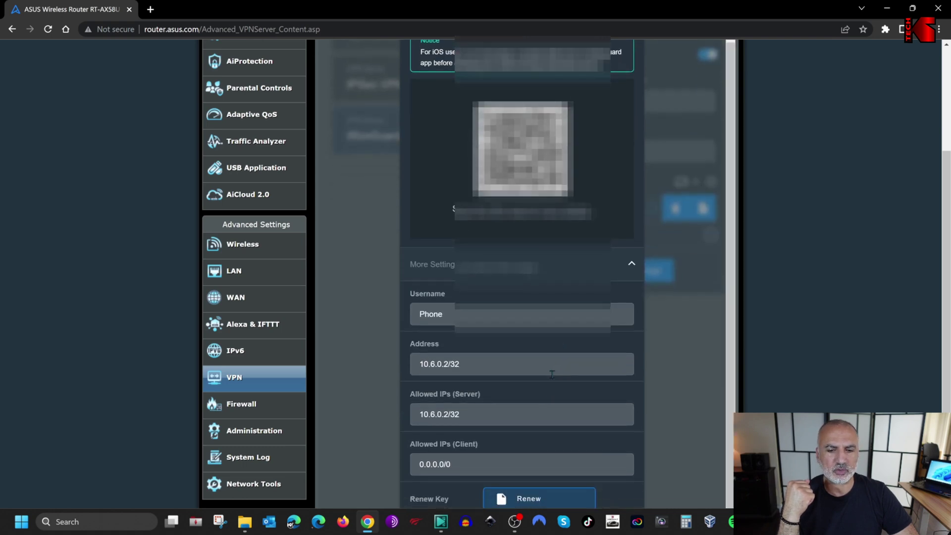
scroll(552, 374, down, 2)
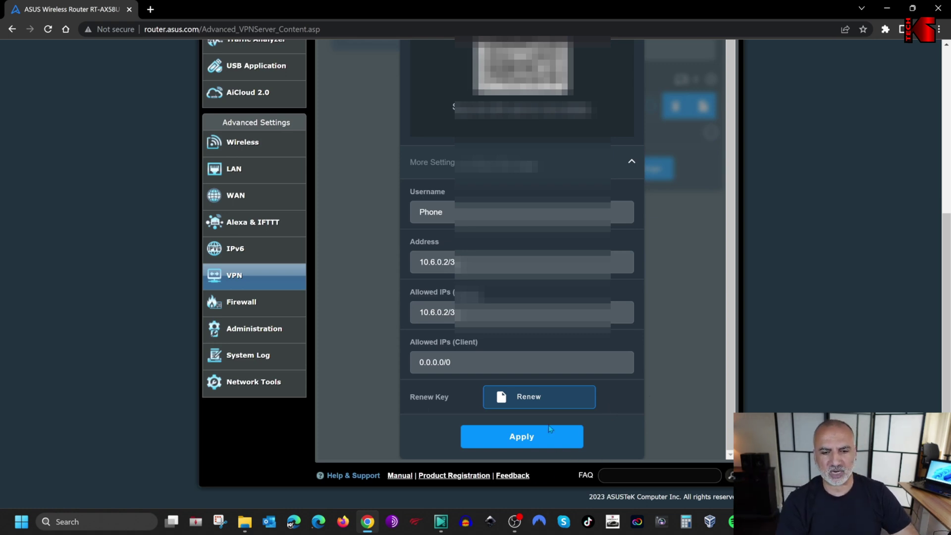
click(522, 399)
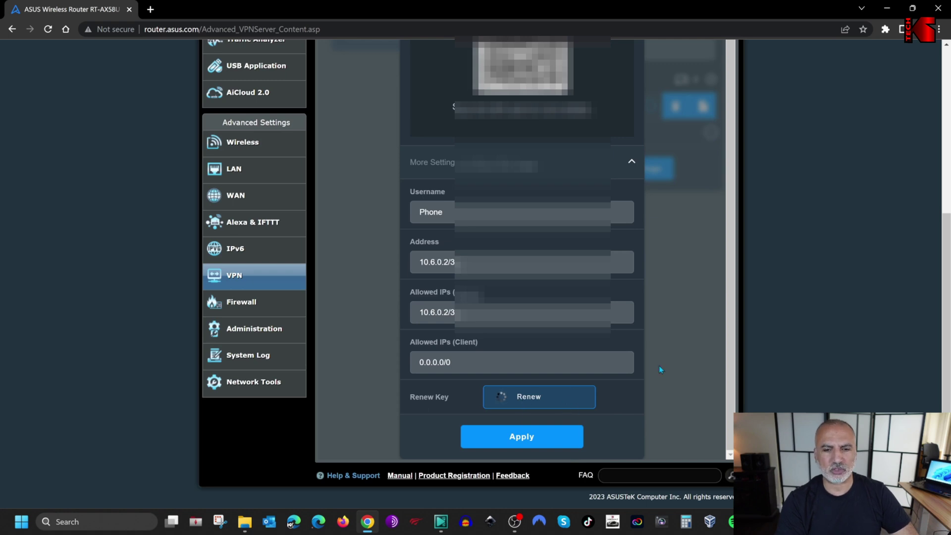
click(537, 439)
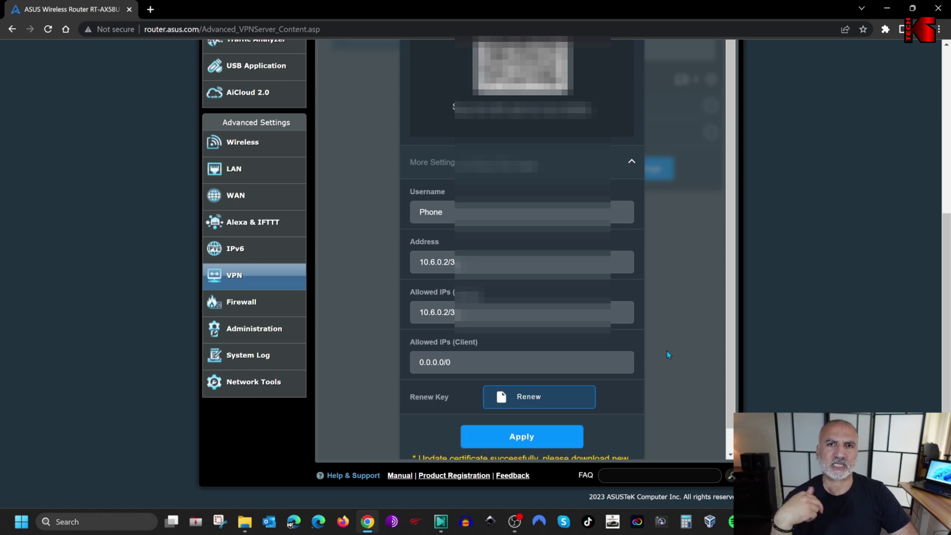
scroll(667, 351, up, 5)
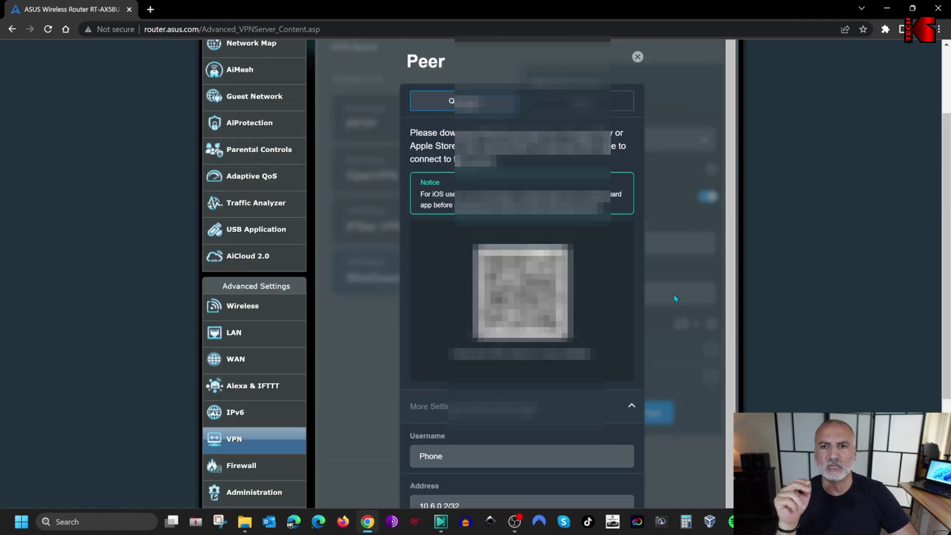
click(638, 164)
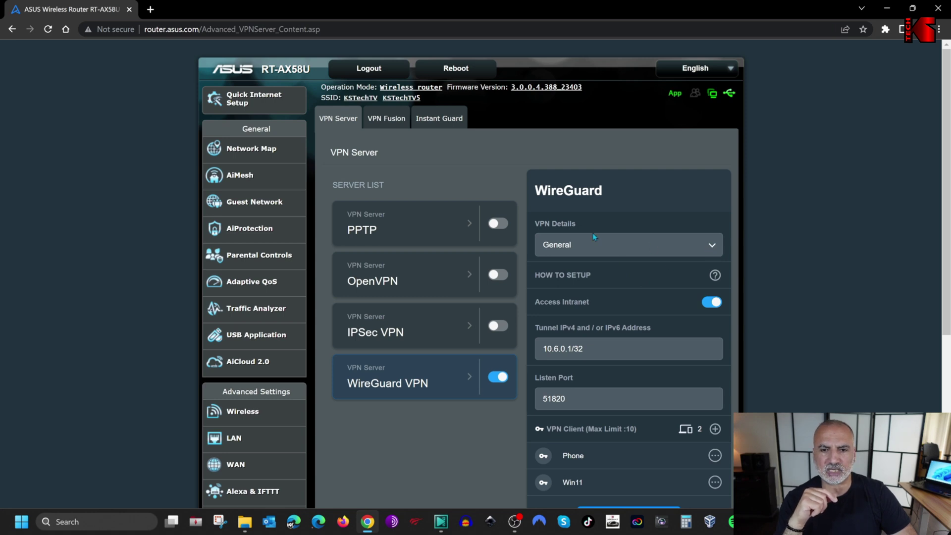
Renew the WireGuard server's own key in its advanced settings and apply all settings
click(675, 243)
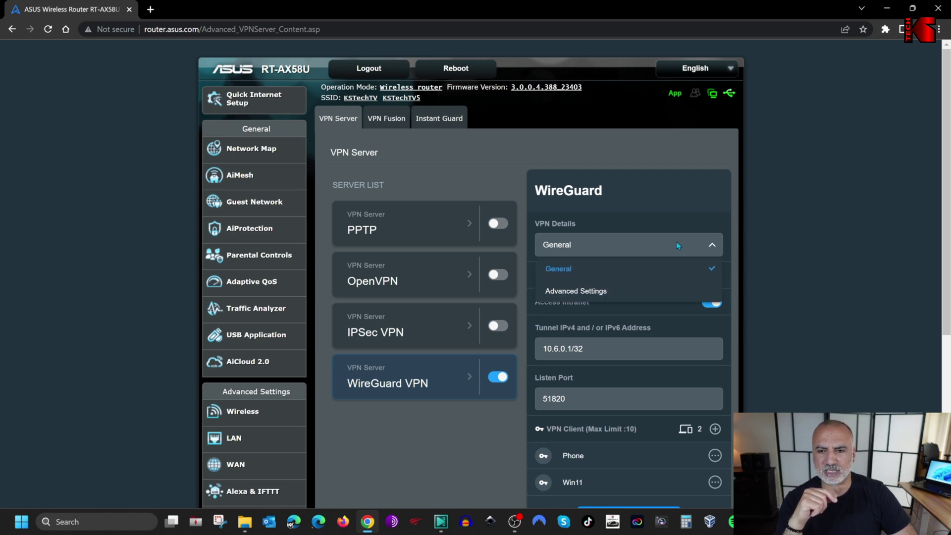
click(594, 291)
scroll(653, 318, down, 3)
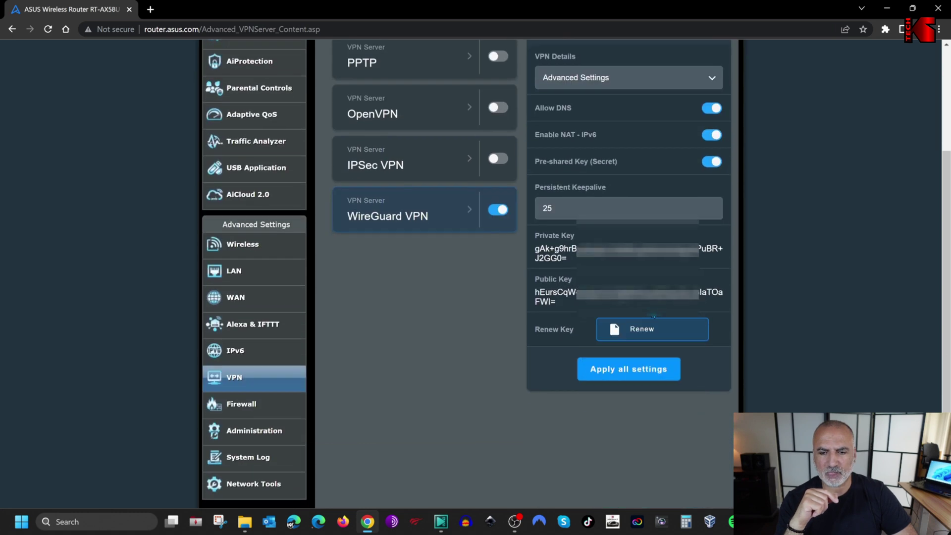
click(643, 331)
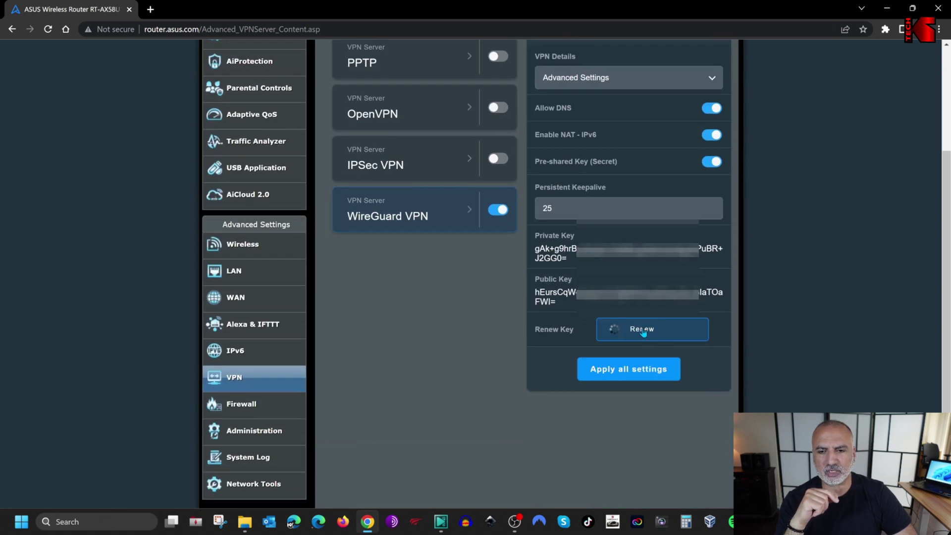
click(626, 372)
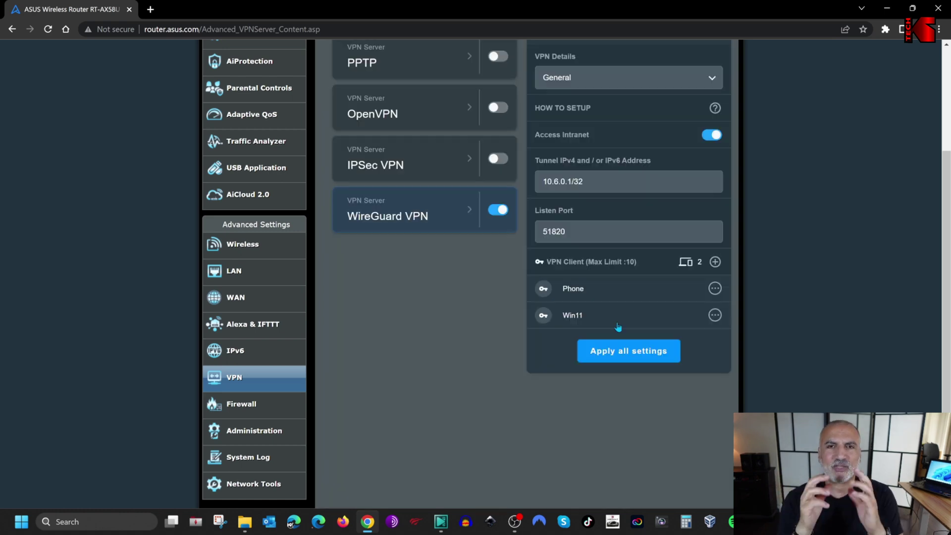